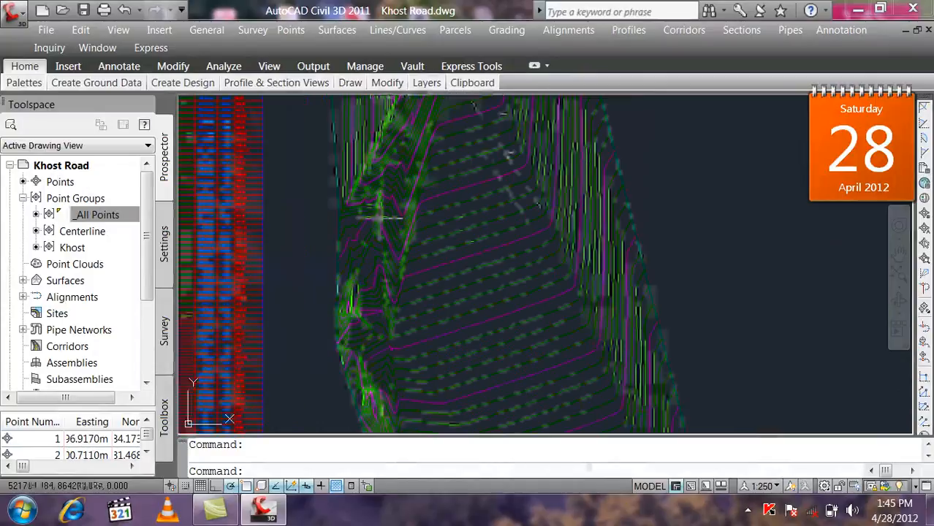
Turn off the display of the minor and major contours in the surface style Contours 1m and 5m (Background).
scroll(545, 212, "up", 2)
scroll(544, 212, "down", 2)
scroll(437, 205, "up", 2)
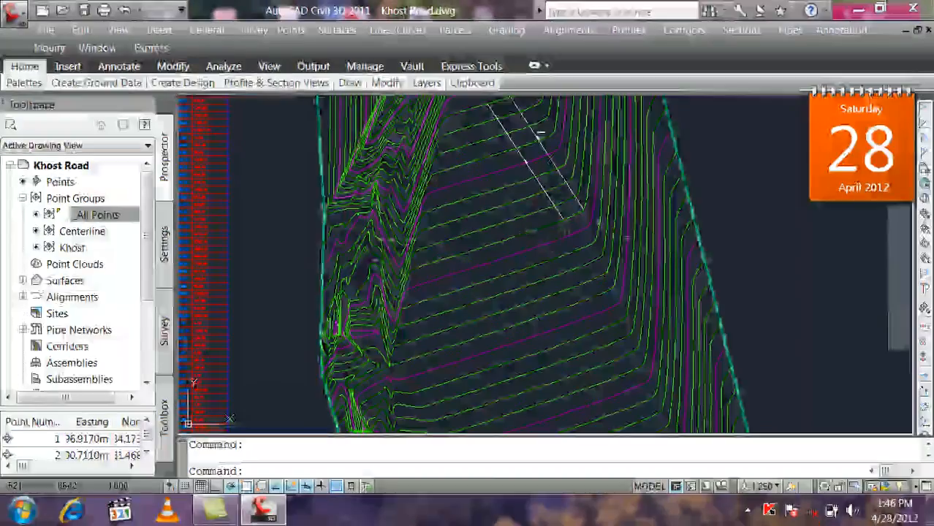
left_click(536, 225)
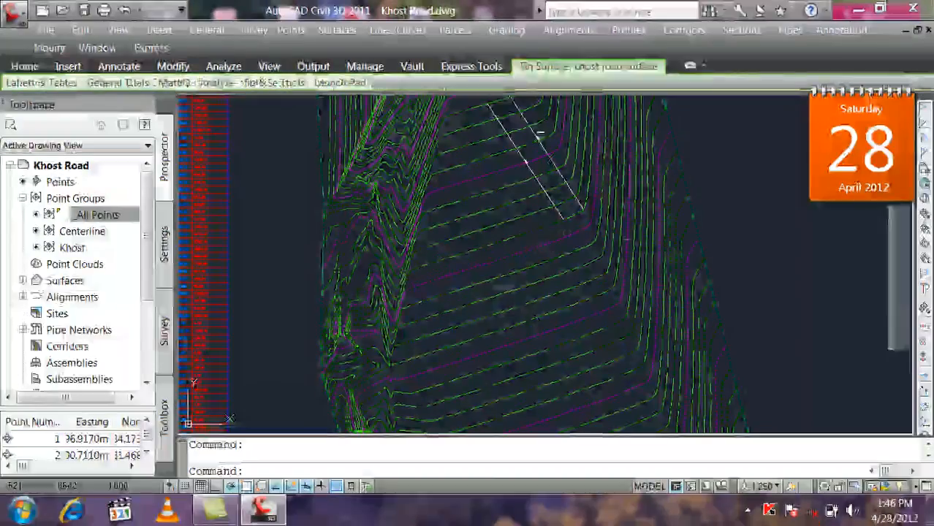
right_click(514, 285)
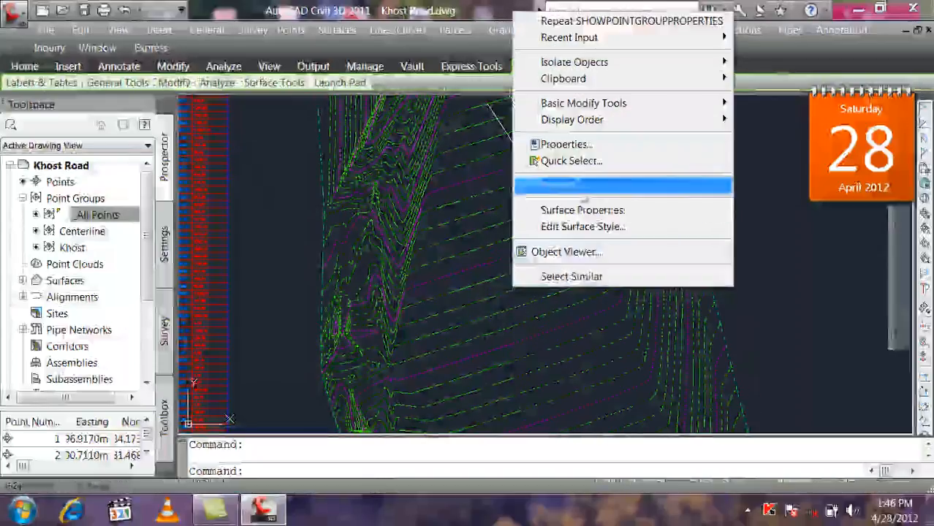
left_click(593, 233)
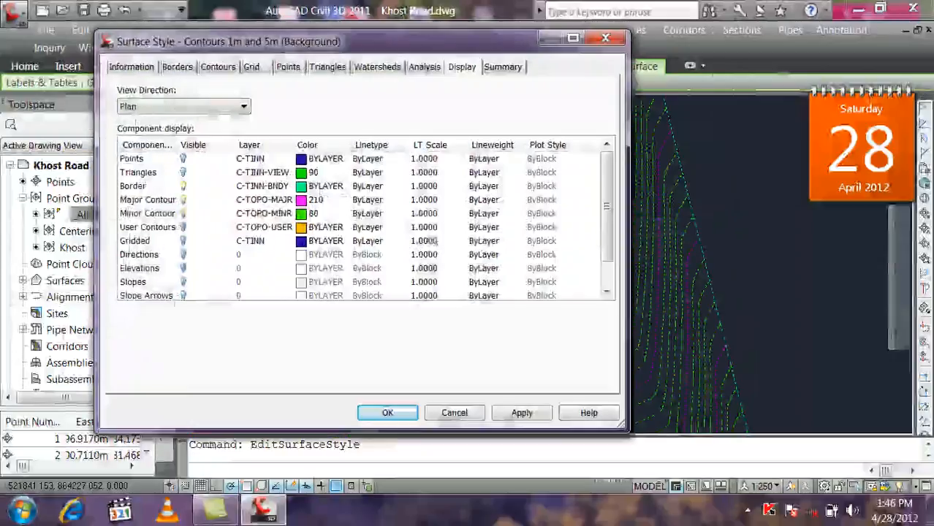
left_click(183, 213)
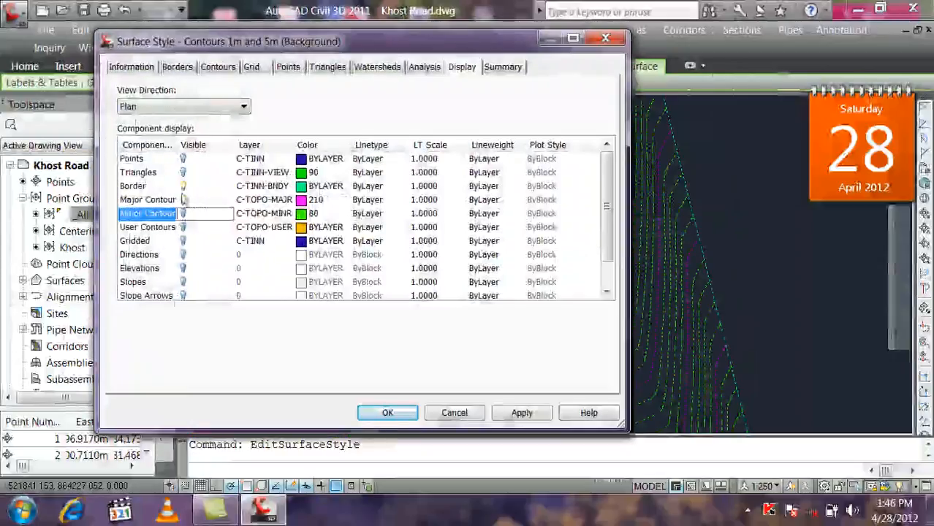
left_click(183, 199)
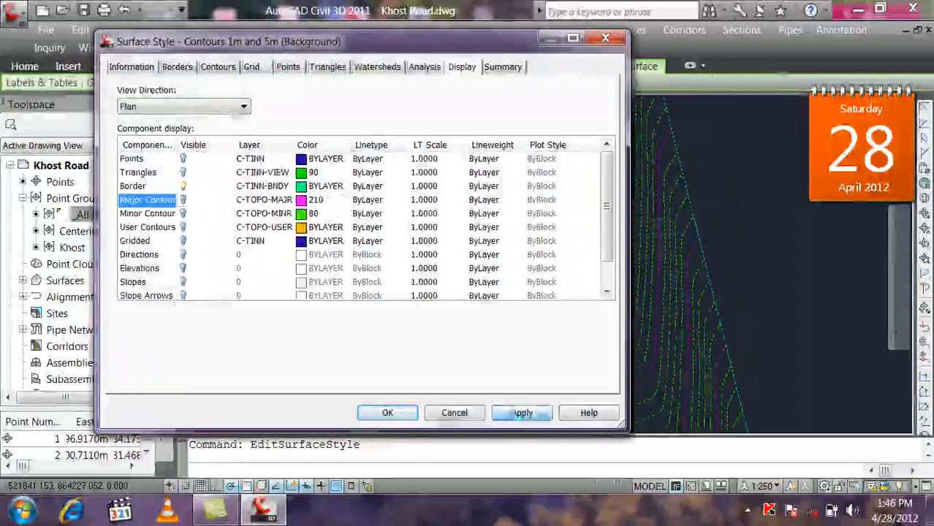
left_click(522, 414)
left_click(388, 413)
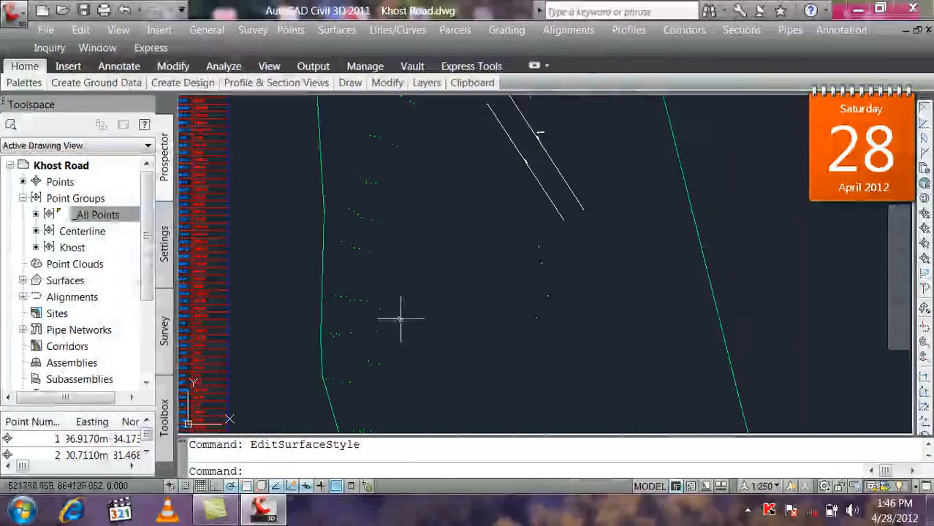
Erase the two white parallel lines and the loose points below them inside the surface boundary.
left_click(581, 114)
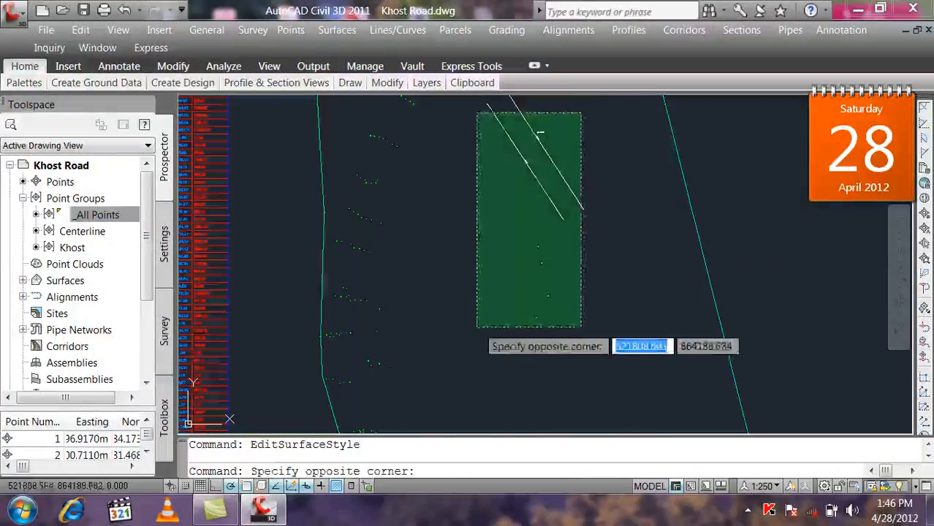
left_click(472, 329)
type("e")
key("Return")
scroll(373, 351, "up", 2)
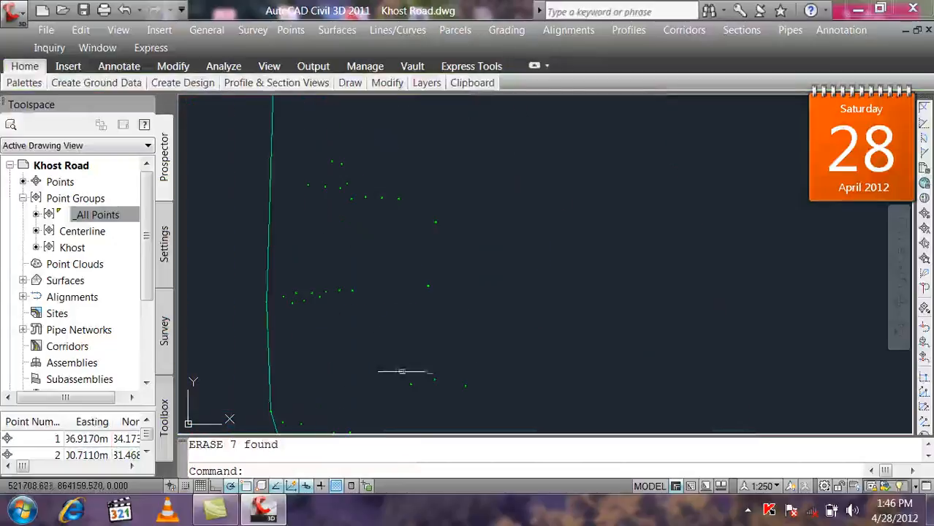
Close the Babylon dictionary pop-up covering the drawing.
middle_click(523, 320)
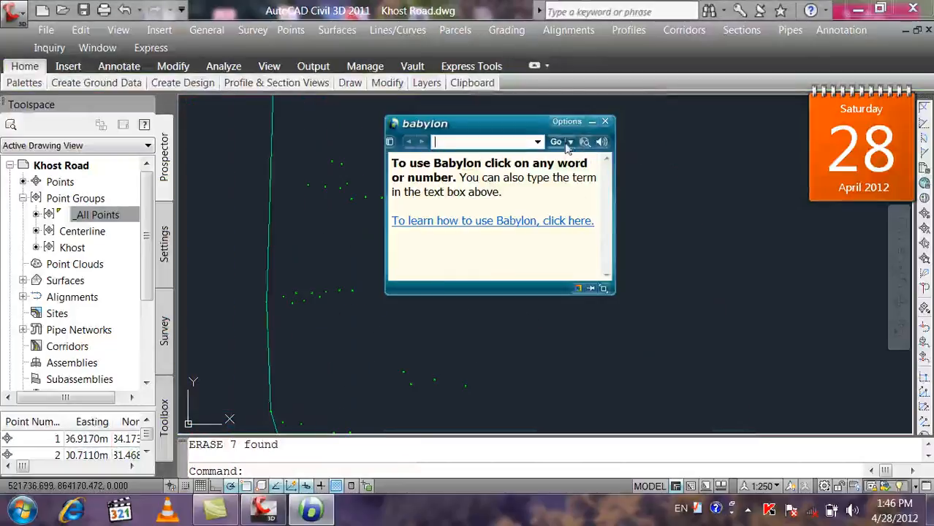
left_click(569, 122)
left_click(584, 273)
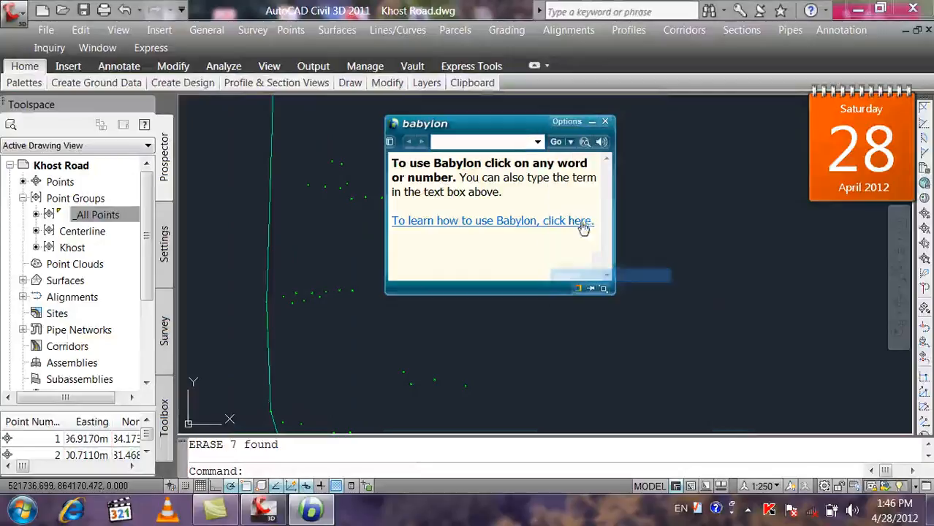
left_click(604, 123)
Examine the survey point markers inside the surface boundary at close range.
mouse_move(428, 250)
middle_mouse_down()
mouse_move(505, 200)
mouse_move(483, 241)
middle_mouse_up()
left_click(609, 194)
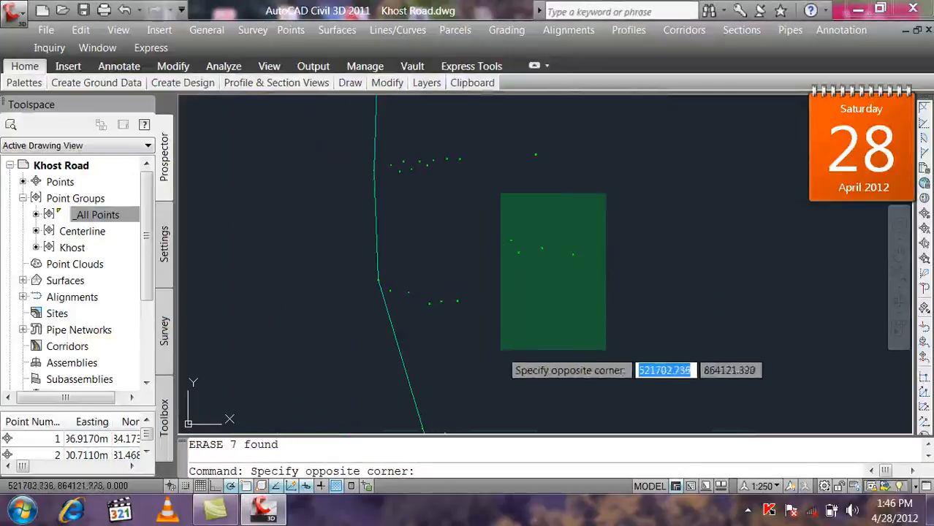
left_click(589, 296)
scroll(574, 272, "down", 6)
scroll(573, 260, "up", 6)
scroll(439, 245, "up", 4)
scroll(456, 252, "up", 6)
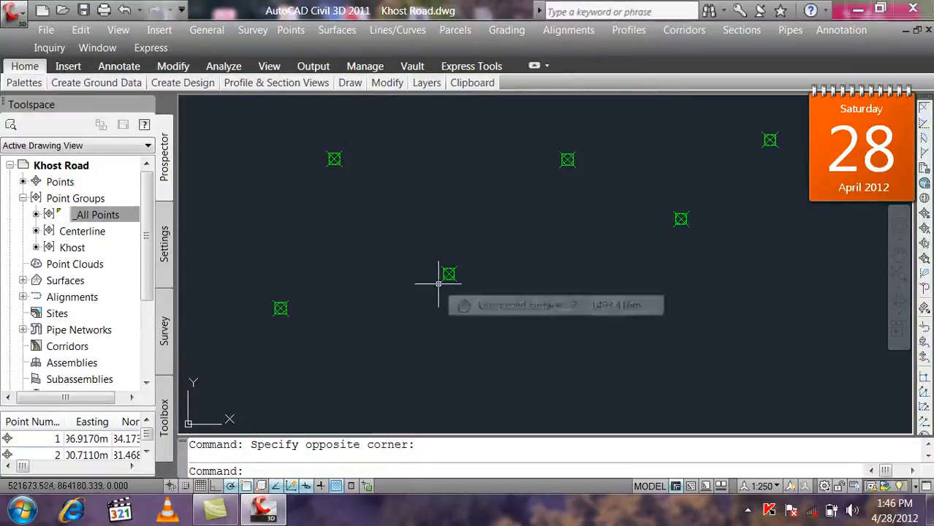
scroll(442, 281, "down", 2)
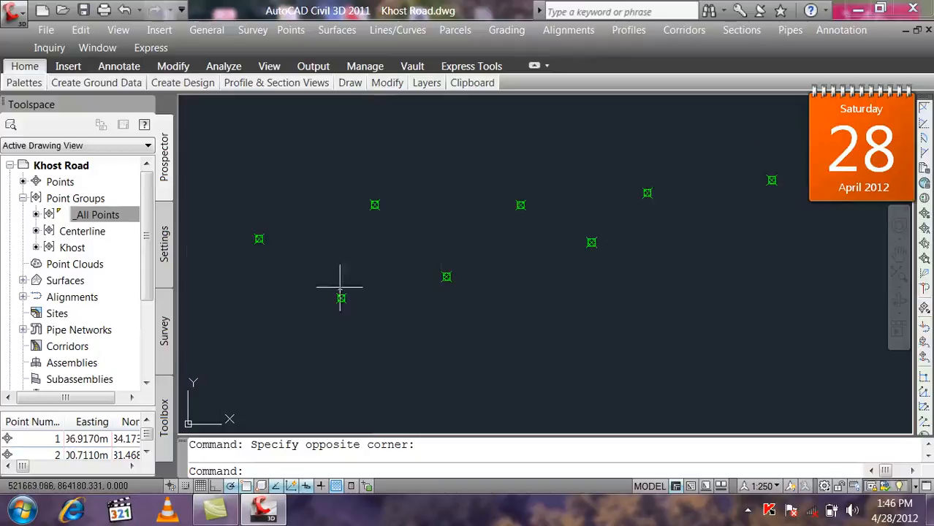
Set the point label style of the _All Points group to Point#-Elevation-Description.
right_click(116, 215)
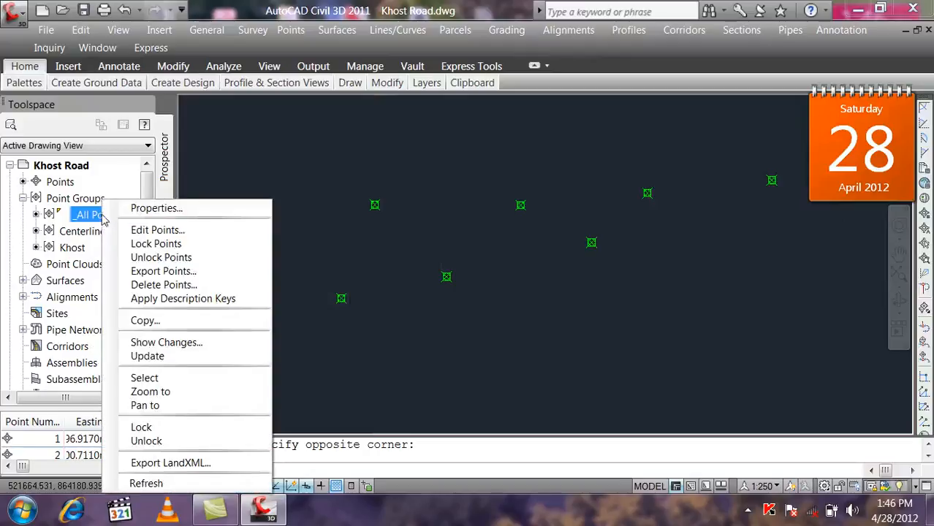
left_click(141, 209)
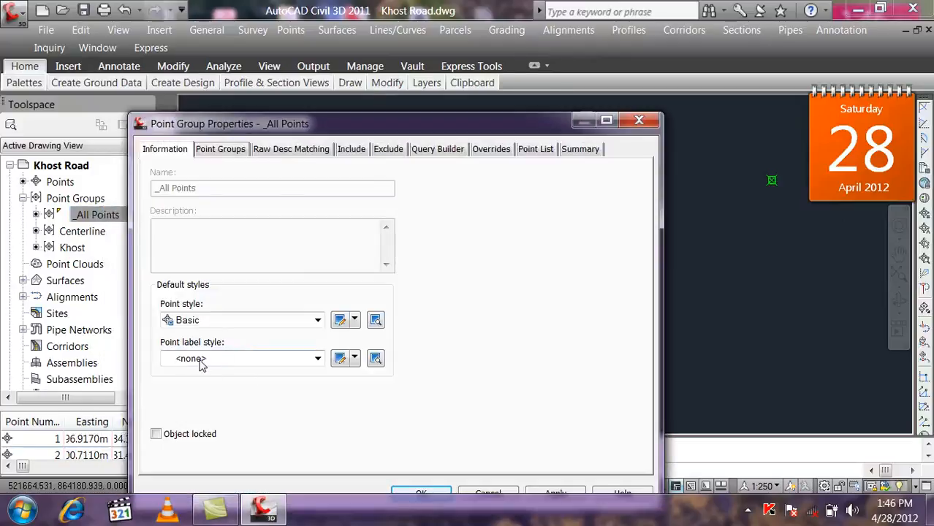
left_click(318, 359)
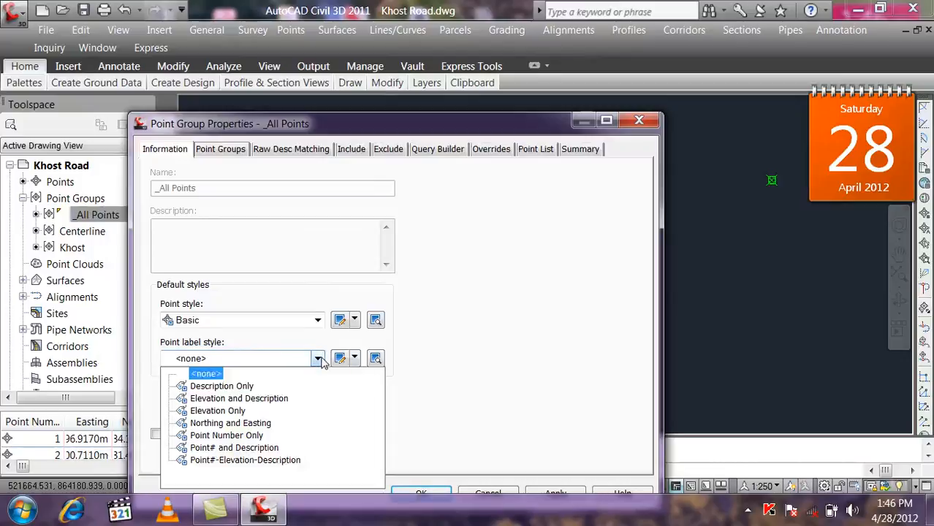
left_click(279, 460)
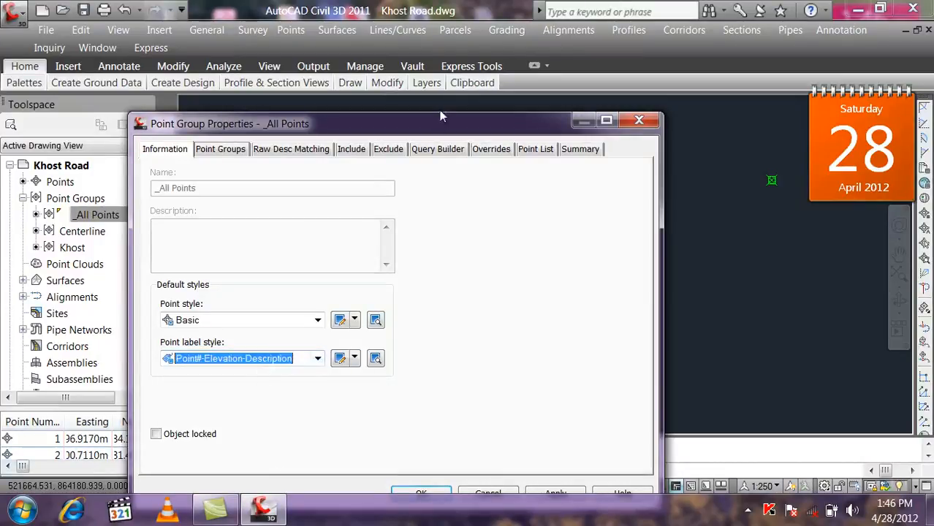
left_click_drag(440, 115, 459, 23)
left_click(553, 419)
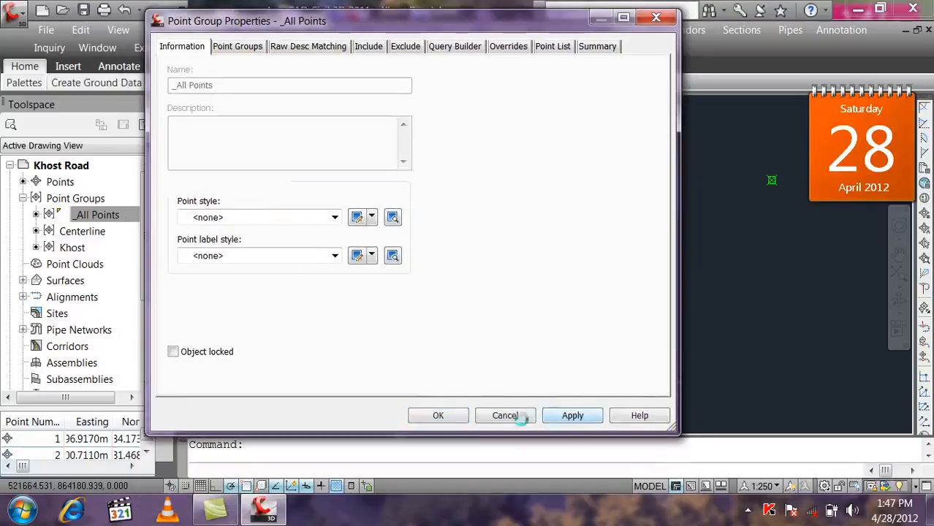
left_click(452, 414)
scroll(494, 275, "down", 3)
scroll(468, 256, "up", 4)
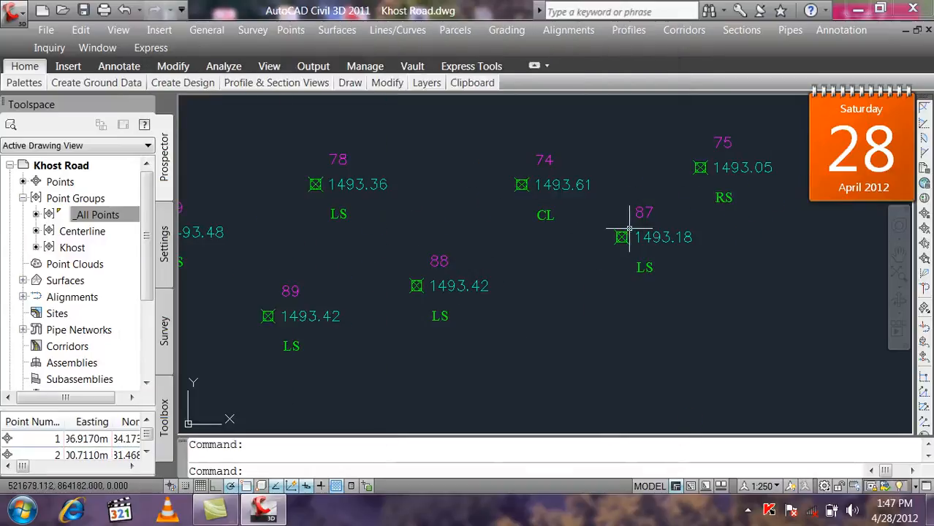
Set the Centerline point group's point style to Benchmark, keeping the Point#-Elevation-Description label style.
left_click(83, 232)
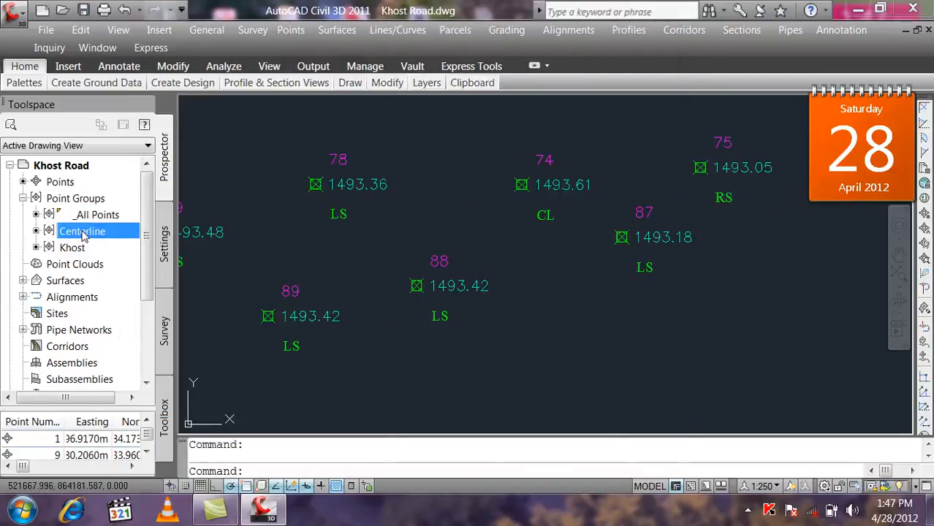
right_click(103, 233)
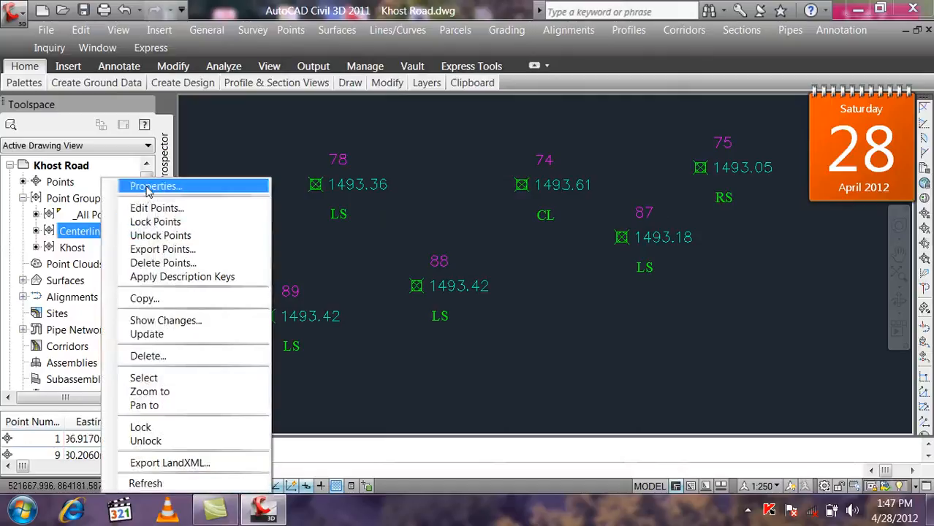
left_click(139, 186)
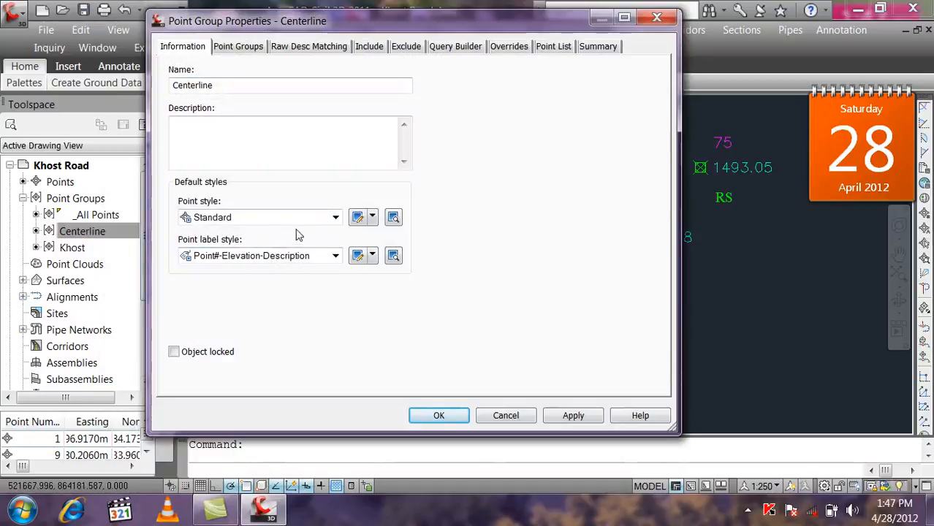
left_click(335, 257)
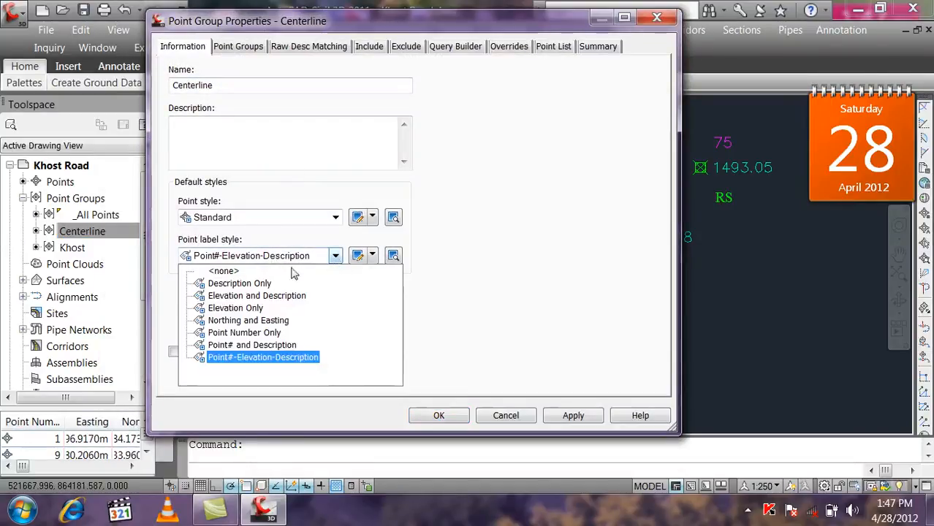
left_click(303, 264)
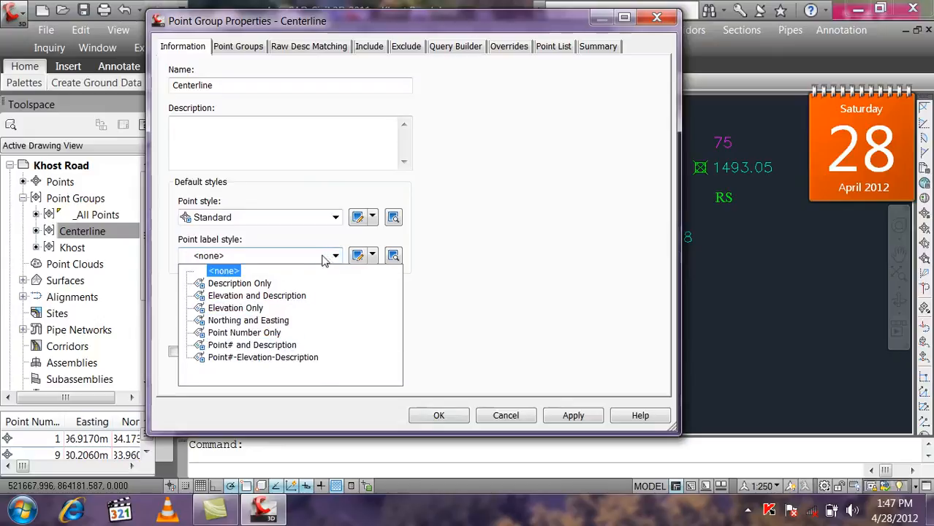
left_click(330, 258)
left_click(336, 218)
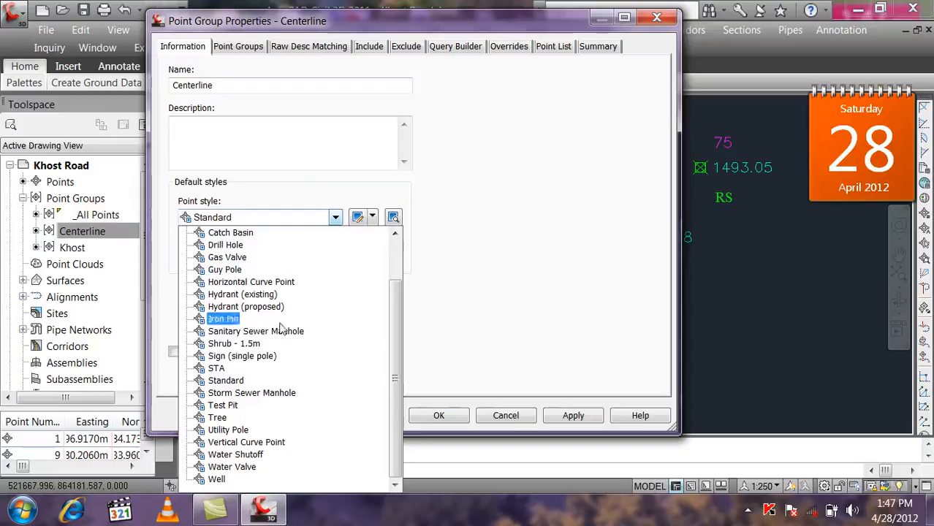
scroll(267, 308, "up", 2)
left_click(227, 252)
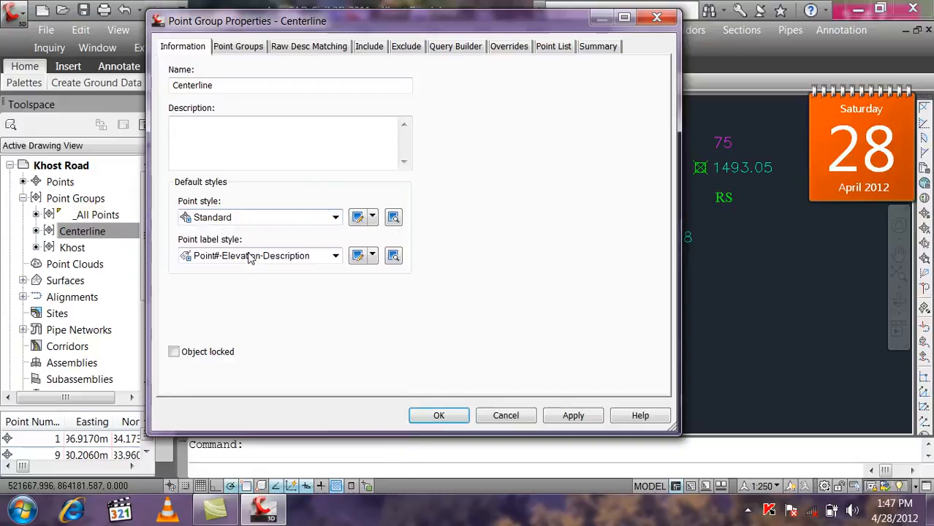
left_click(583, 418)
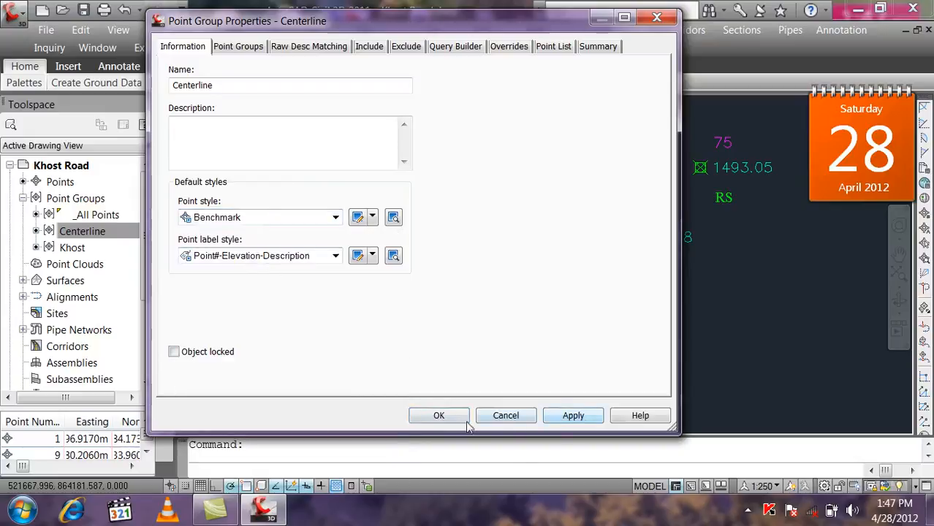
left_click(439, 416)
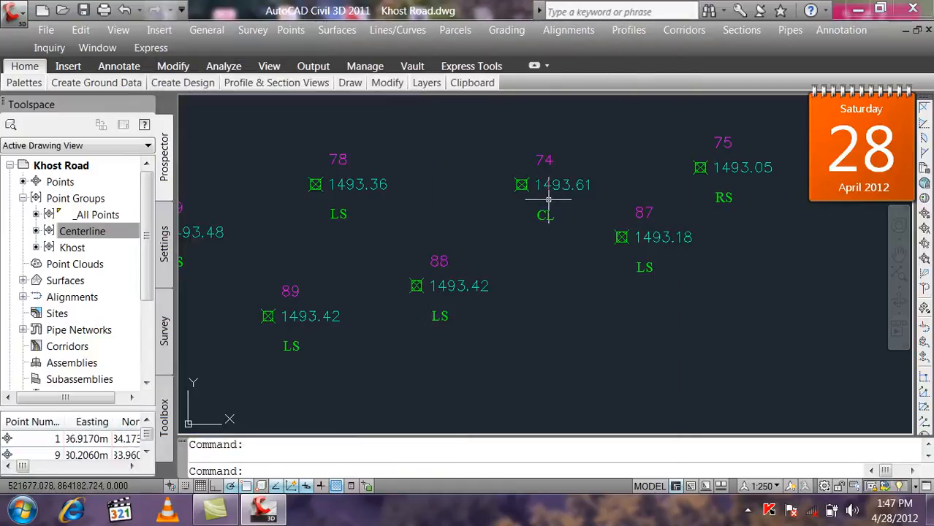
Delete the Centerline point group.
right_click(82, 235)
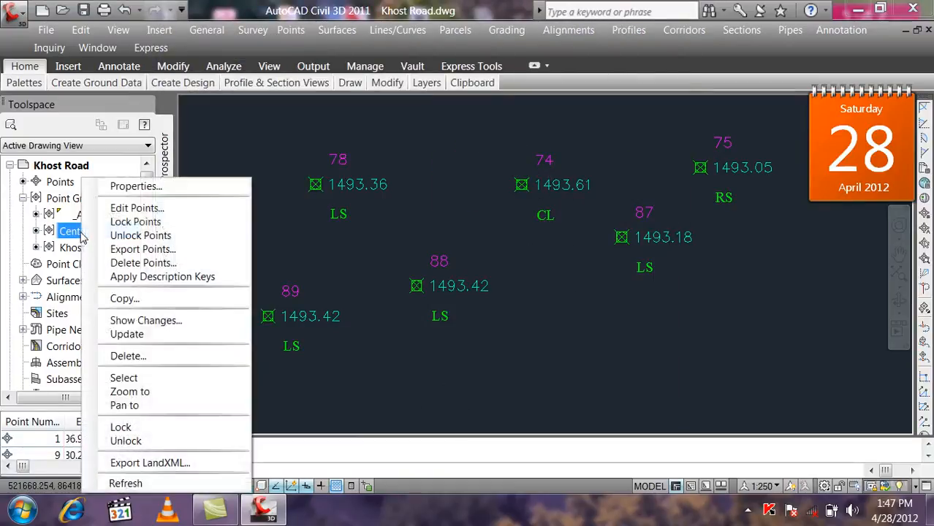
left_click(158, 358)
left_click(514, 296)
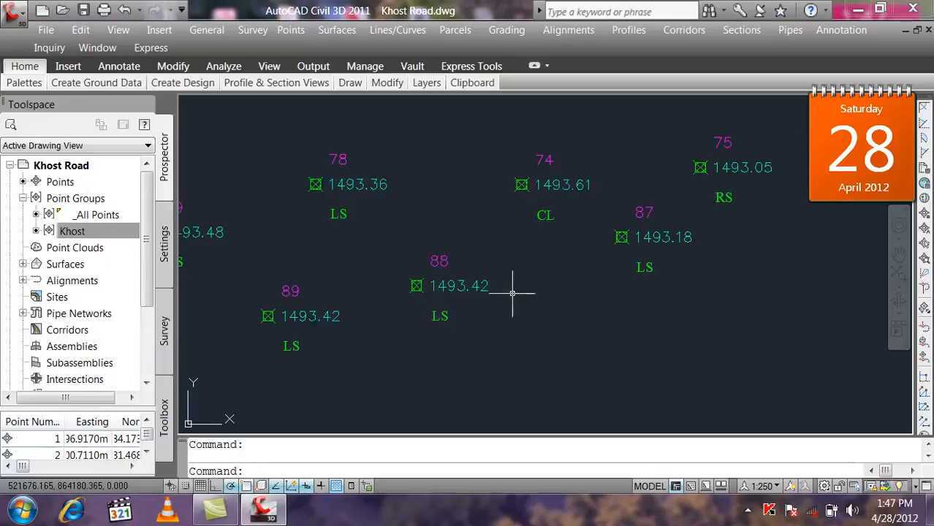
Start a new point group named centerline and set its point style to Standard.
right_click(93, 199)
left_click(136, 235)
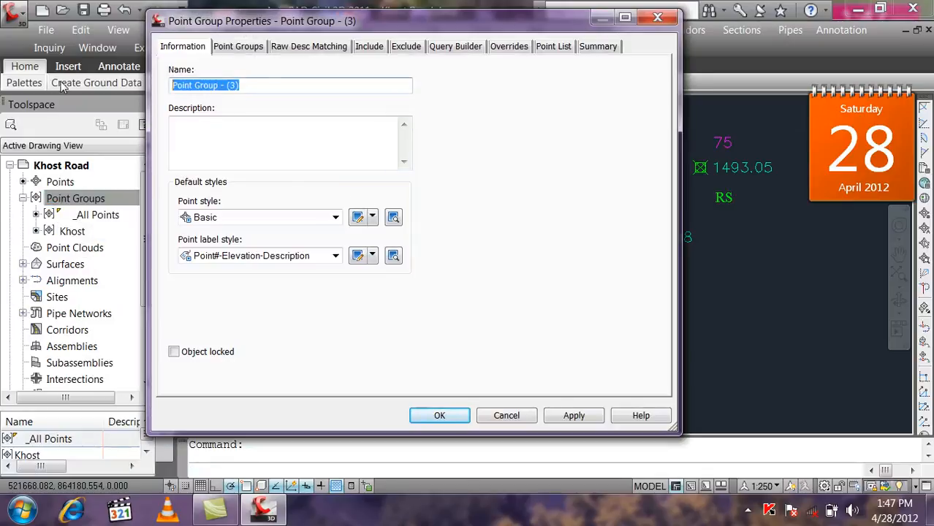
type("centerline")
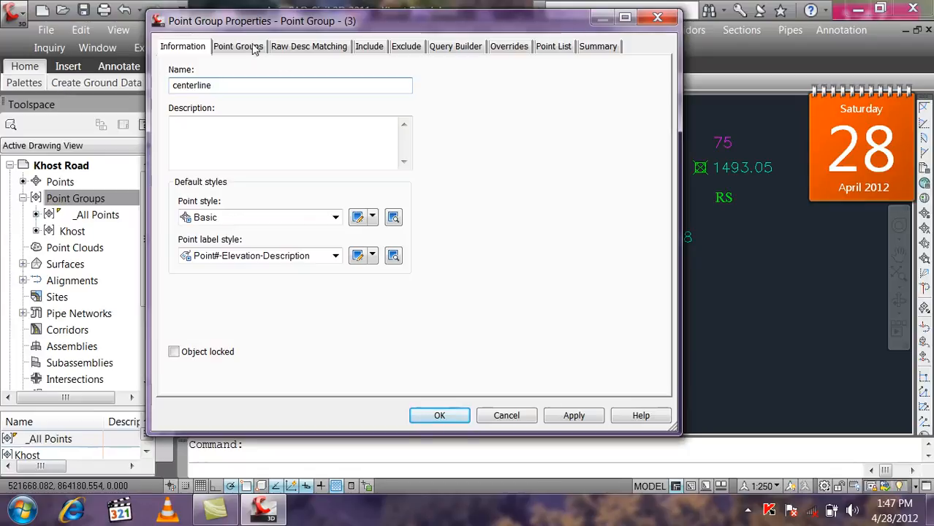
left_click(333, 218)
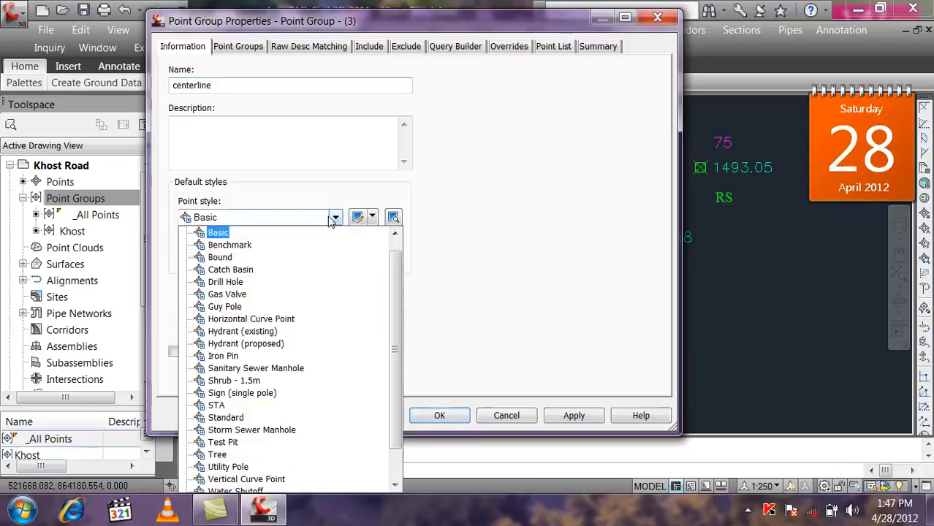
left_click(227, 418)
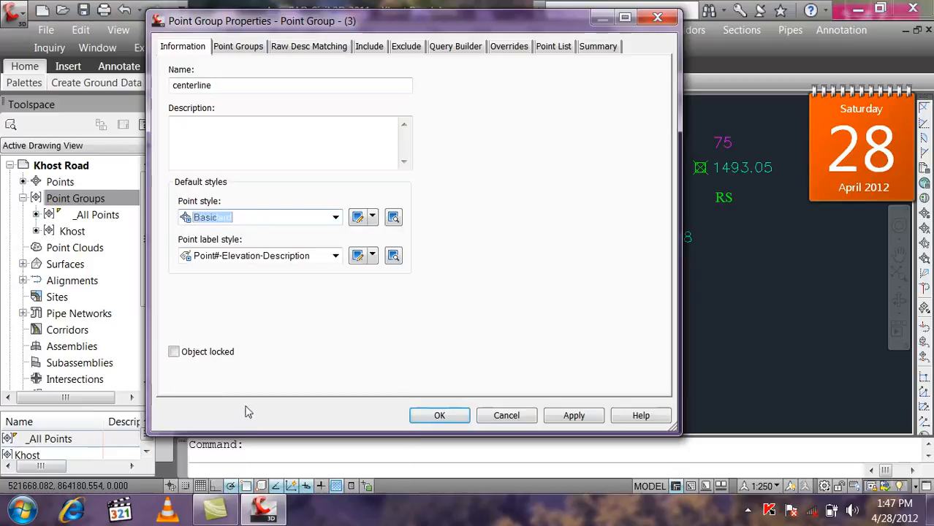
Base the centerline group on _All Points, enable query modification and switch the query condition's property to Raw Description.
left_click(248, 50)
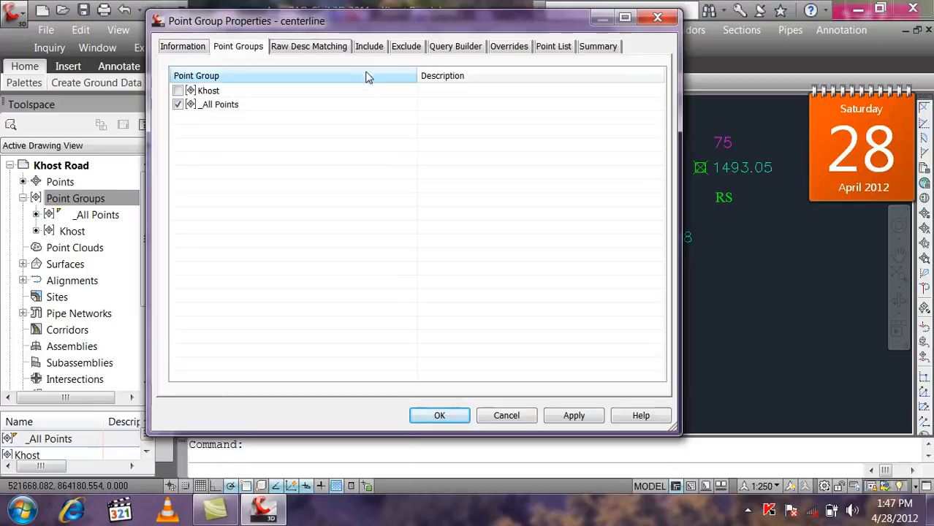
left_click(455, 48)
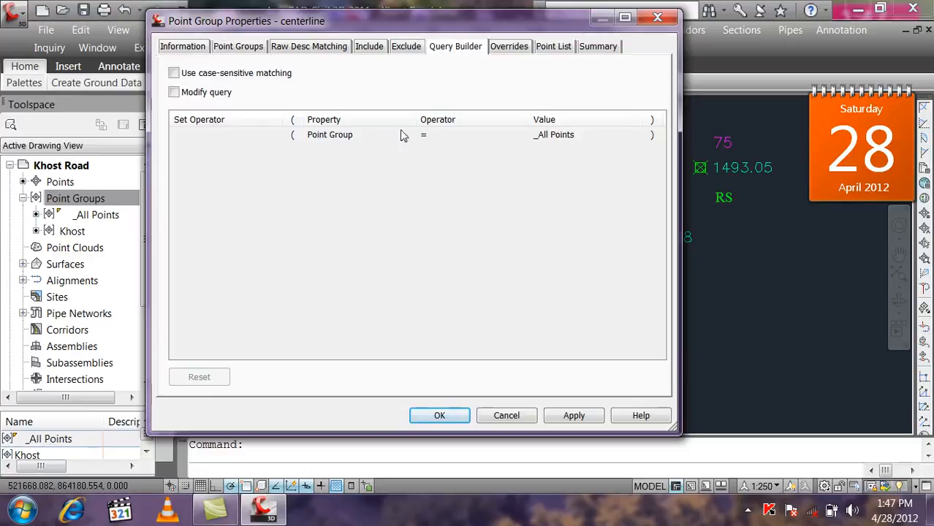
left_click(204, 95)
left_click(338, 137)
left_click(339, 137)
left_click(376, 141)
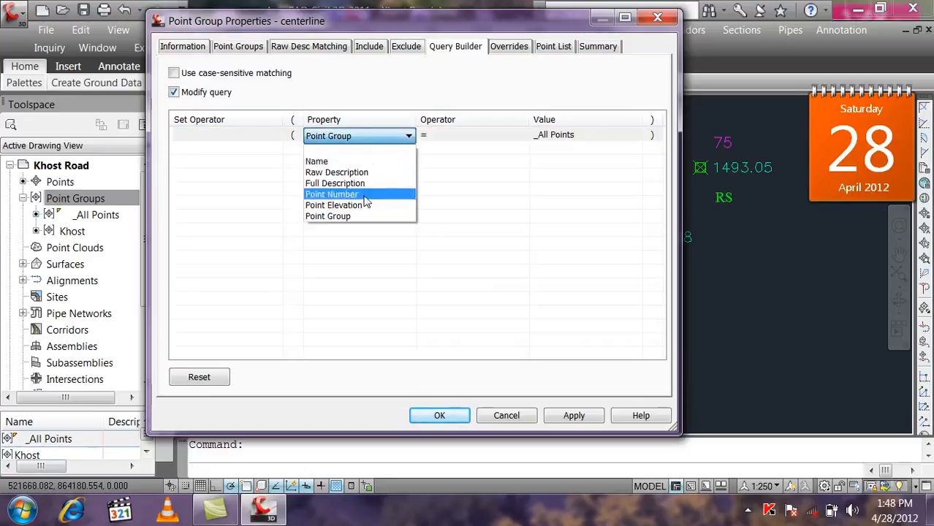
left_click(367, 174)
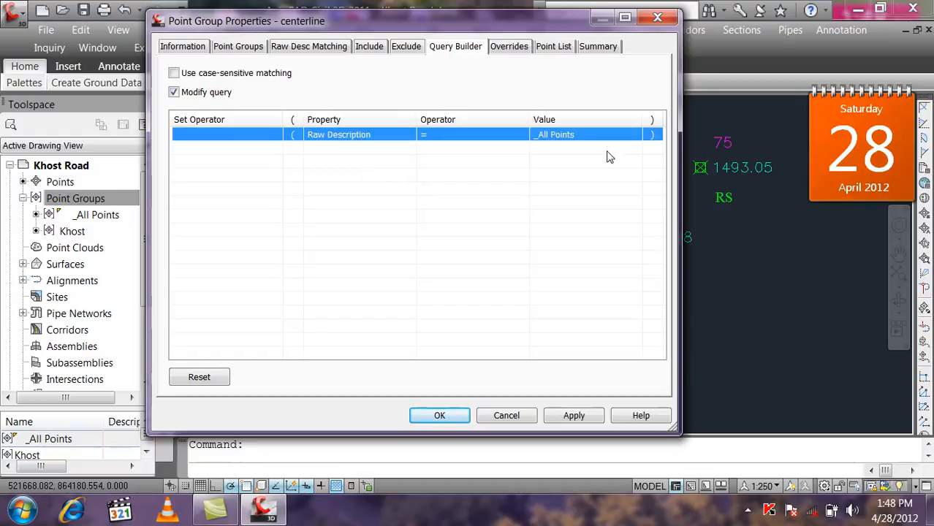
Set the query value to match the CL raw description and create the centerline point group.
left_click(596, 135)
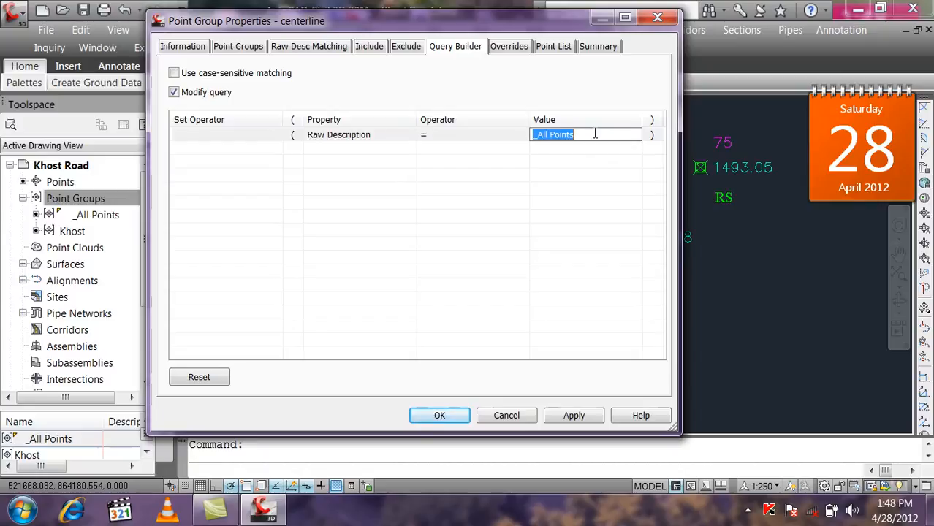
type("C")
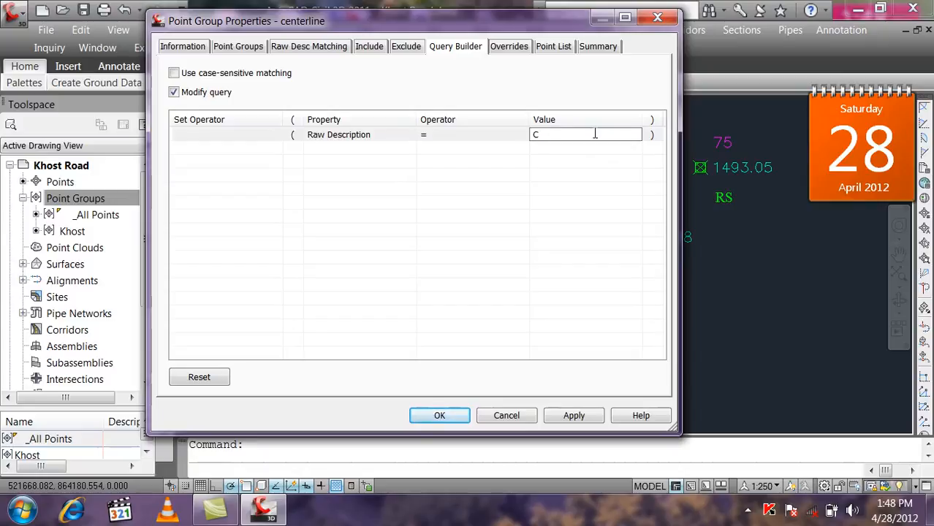
left_click(575, 415)
left_click(439, 416)
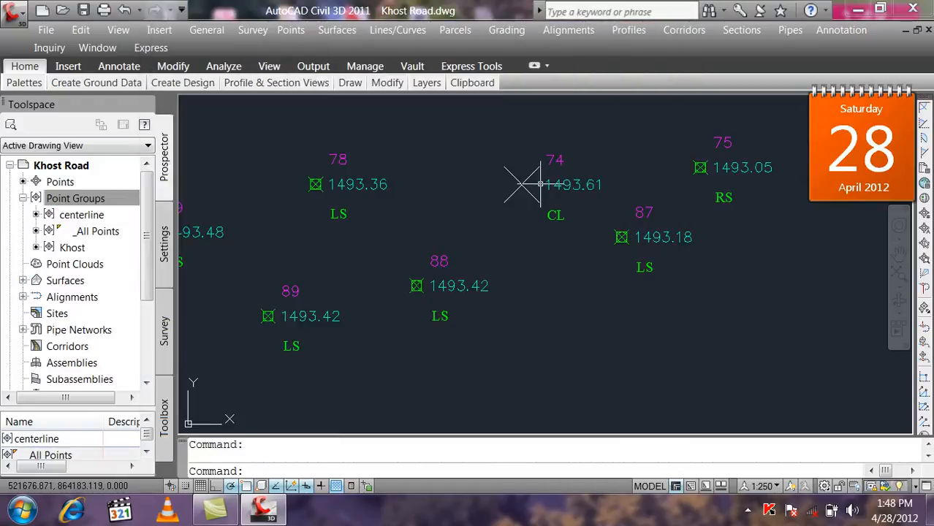
Examine the CL point's marker in the drawing against the neighbouring LS and RS points.
scroll(540, 184, "down", 7)
scroll(540, 185, "up", 5)
scroll(540, 183, "down", 4)
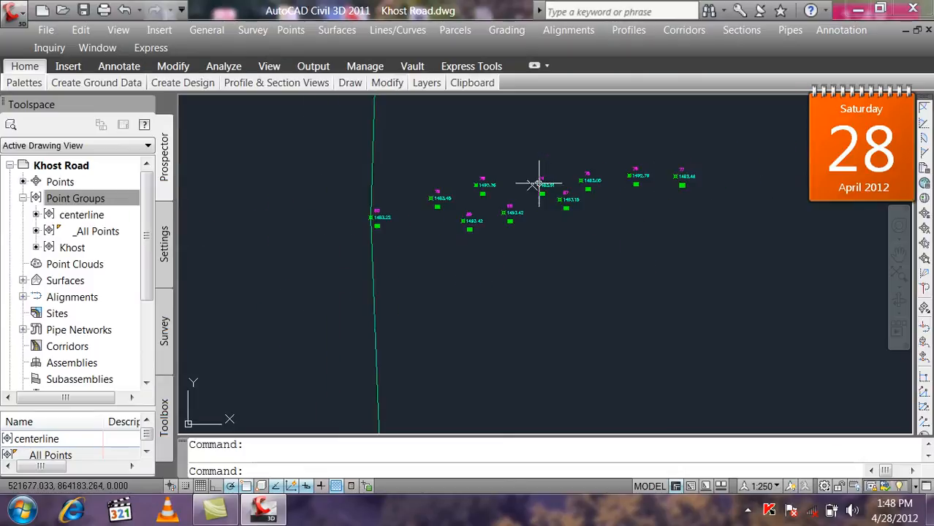
scroll(588, 144, "up", 8)
scroll(586, 142, "down", 7)
scroll(501, 183, "up", 4)
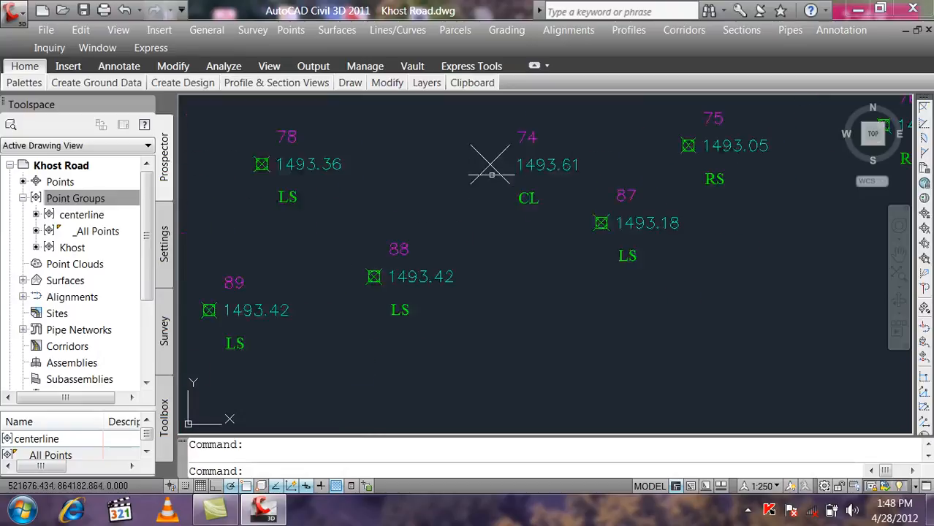
scroll(491, 176, "up", 3)
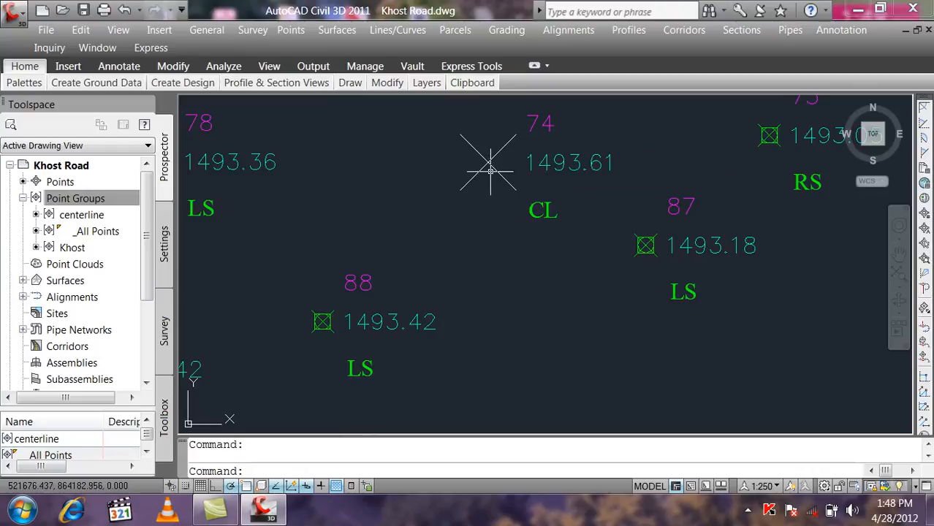
middle_click_drag(492, 159, 502, 198)
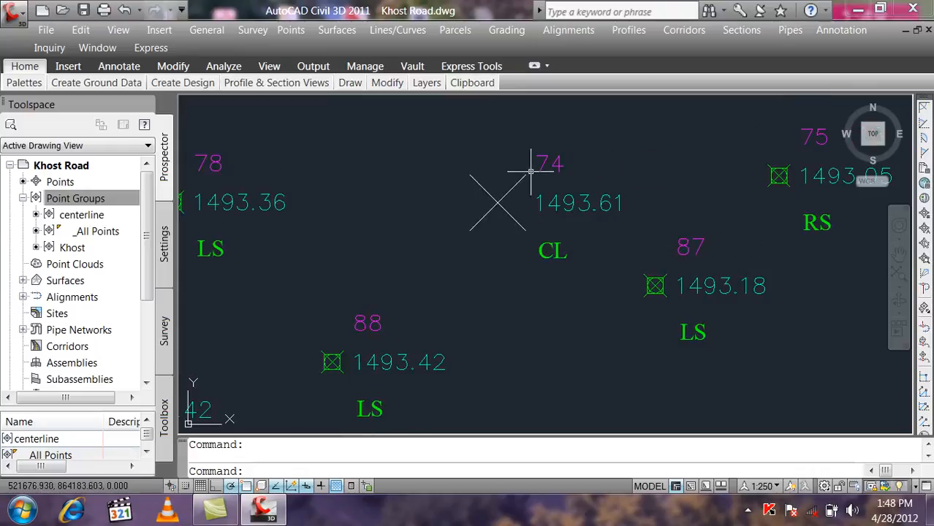
Expand the full ribbon and turn off the V-NODE layer to hide the other point markers.
left_click(534, 67)
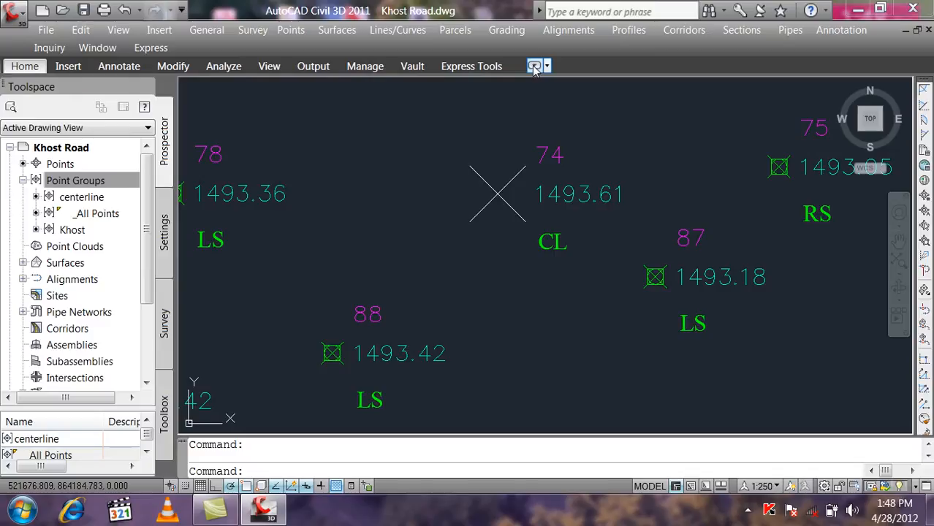
left_click(534, 67)
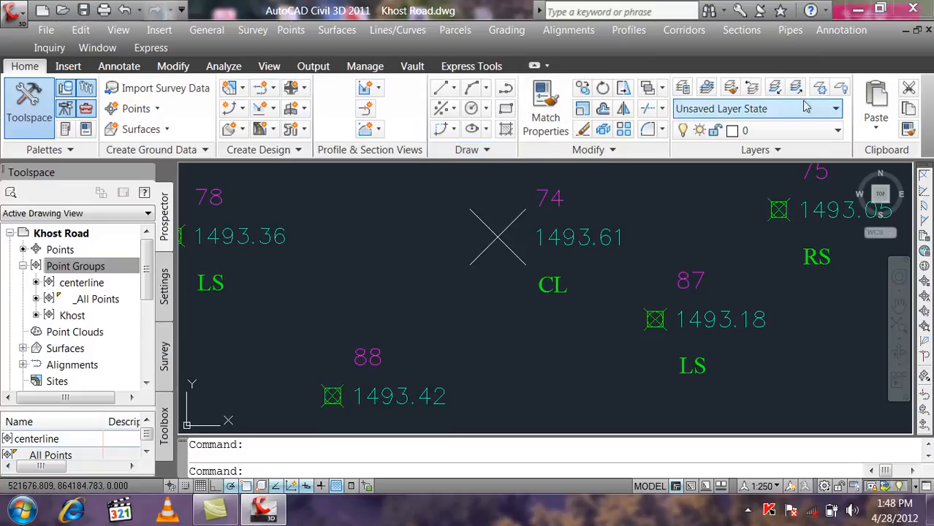
left_click(809, 132)
scroll(802, 190, "down", 15)
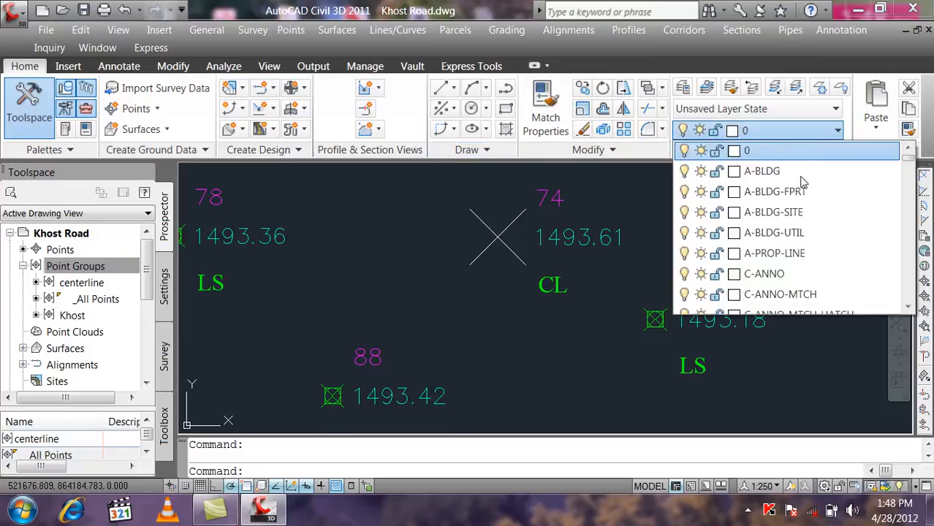
scroll(803, 199, "down", 10)
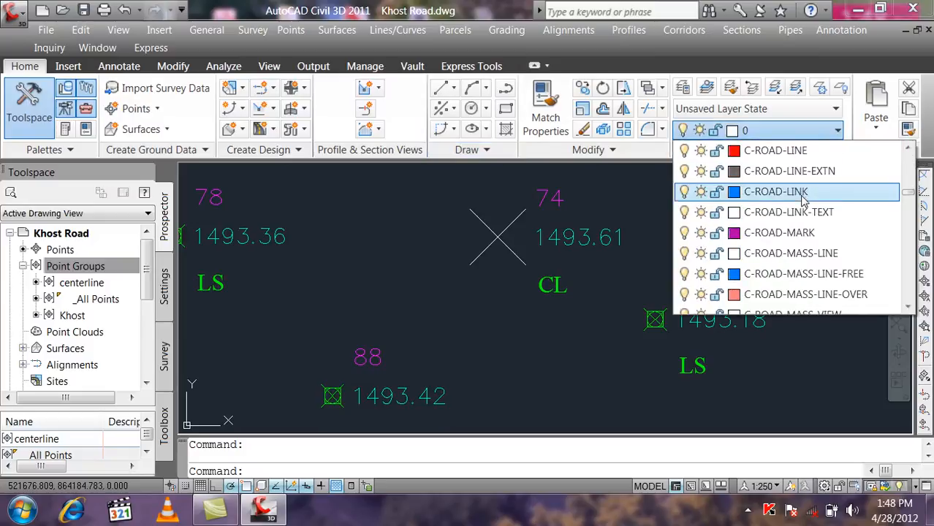
scroll(803, 201, "down", 12)
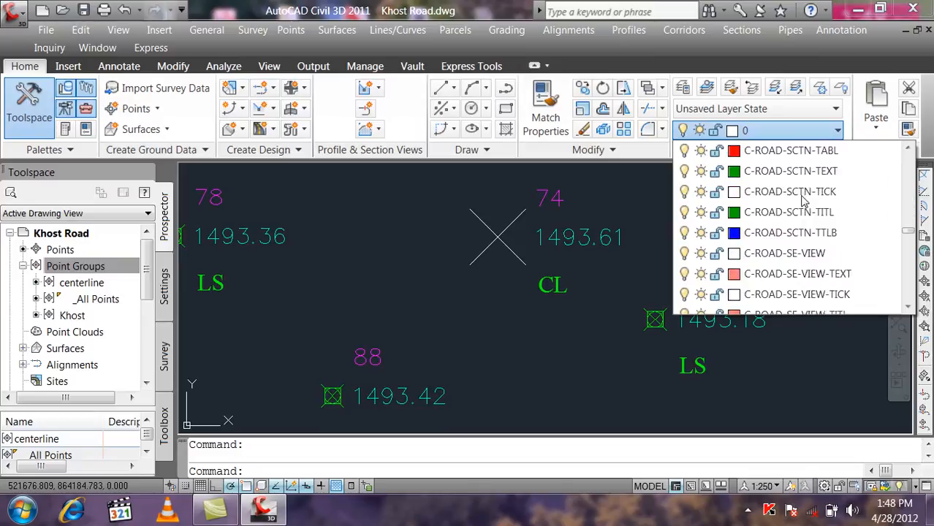
scroll(803, 201, "down", 12)
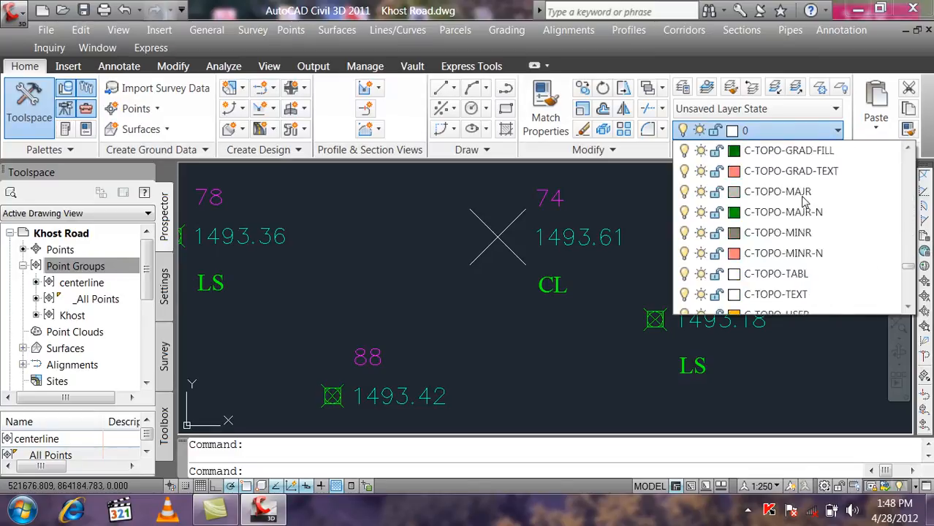
scroll(707, 293, "down", 2)
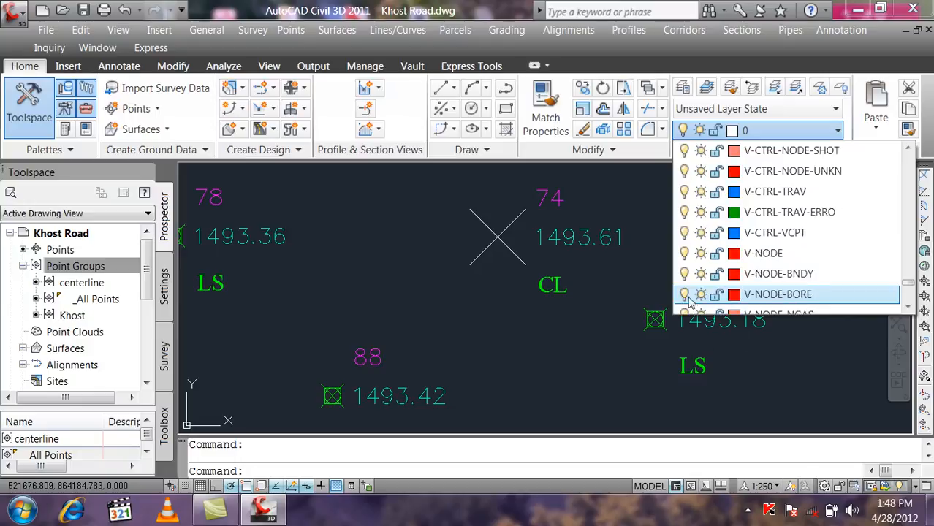
left_click(686, 254)
Turn off the V-NODE-TEXT layer to hide the point labels.
scroll(686, 253, "down", 2)
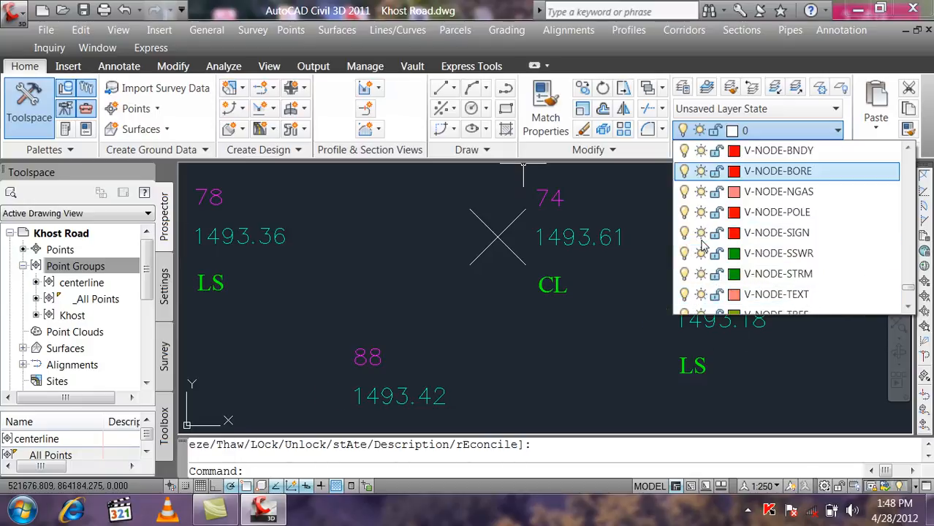
scroll(686, 296, "down", 2)
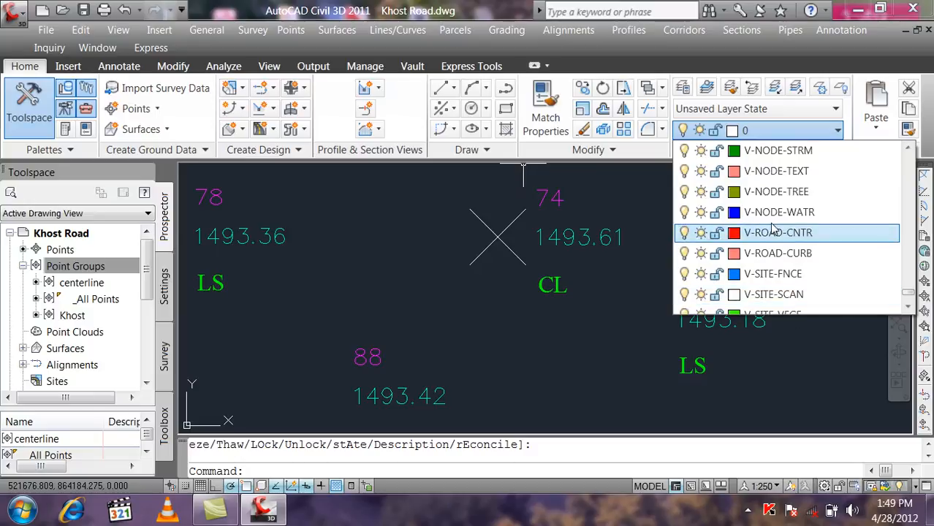
left_click(683, 174)
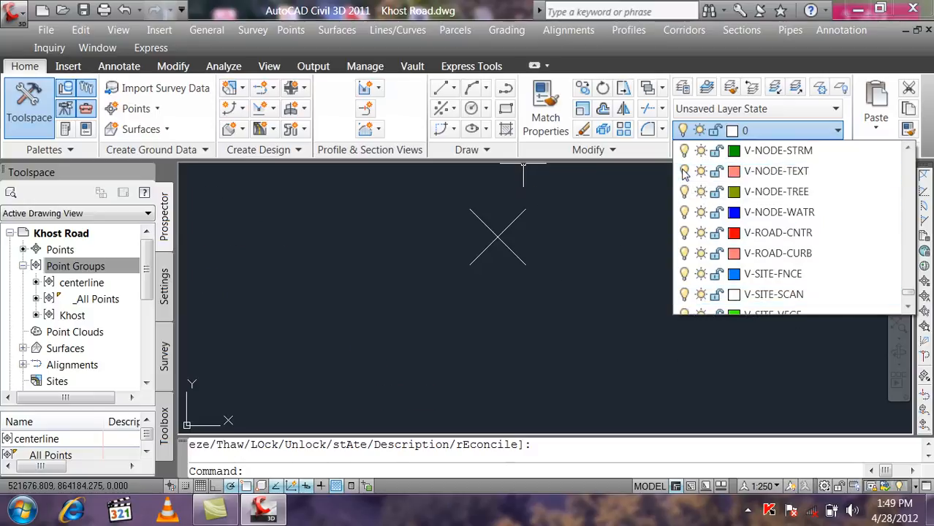
left_click(633, 253)
Inspect the centerline points along the road inside the surface boundary and the labels beside them.
scroll(611, 300, "down", 5)
scroll(612, 300, "down", 10)
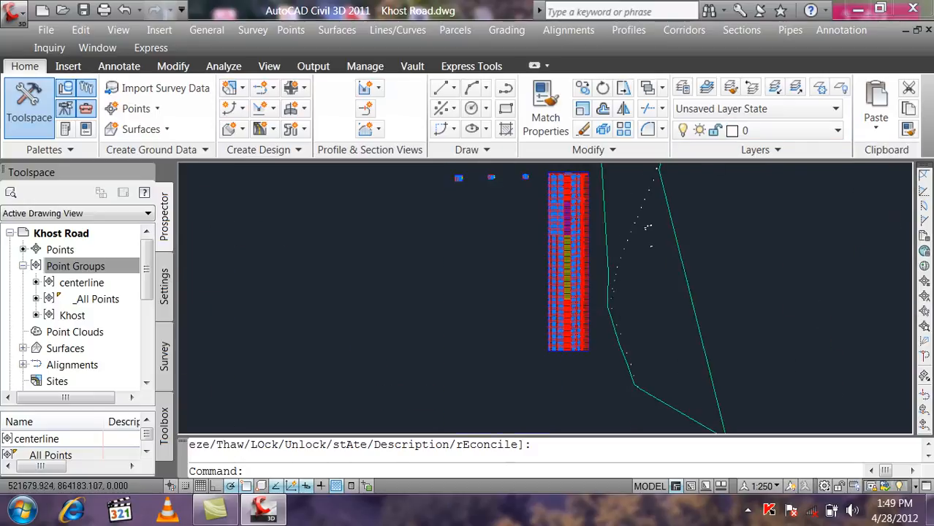
scroll(638, 322, "up", 2)
middle_click_drag(650, 282, 644, 356)
scroll(638, 322, "down", 2)
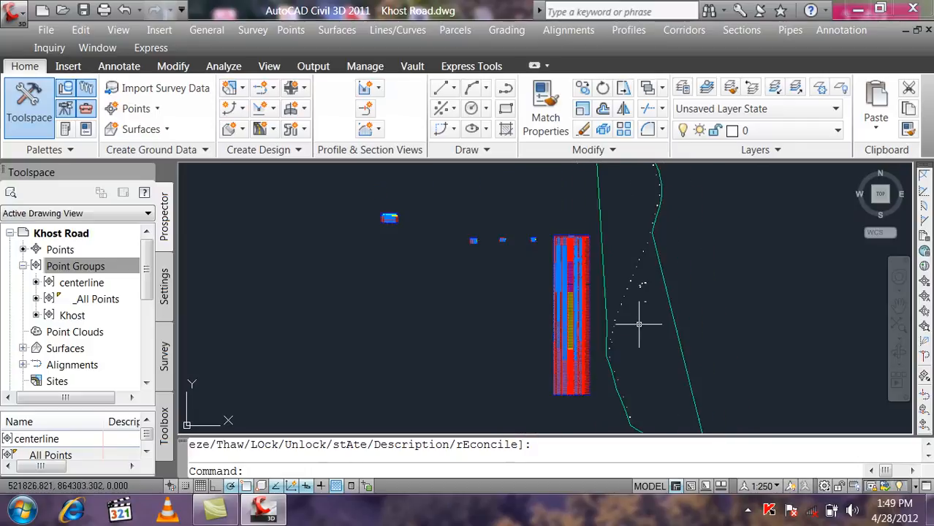
scroll(622, 310, "up", 10)
scroll(596, 387, "up", 1)
middle_click_drag(595, 387, 644, 230)
scroll(645, 230, "down", 4)
scroll(648, 243, "up", 5)
scroll(534, 212, "up", 5)
middle_click_drag(577, 269, 590, 390)
scroll(593, 336, "down", 3)
scroll(595, 336, "up", 6)
scroll(595, 335, "down", 6)
scroll(658, 334, "up", 4)
scroll(667, 187, "down", 2)
Erase the cluster of surface slope and spot elevation labels beside the centerline points.
left_click(706, 253)
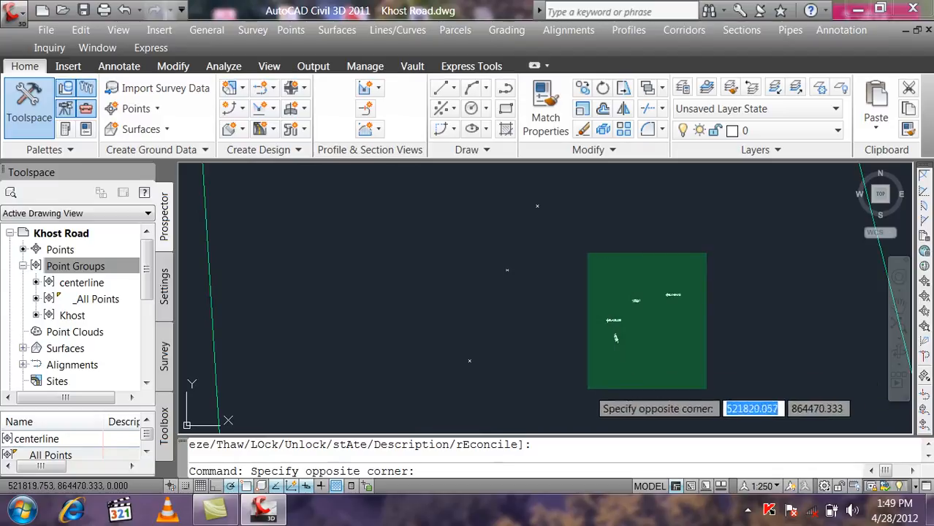
left_click(615, 338)
scroll(596, 356, "up", 1)
scroll(652, 309, "up", 4)
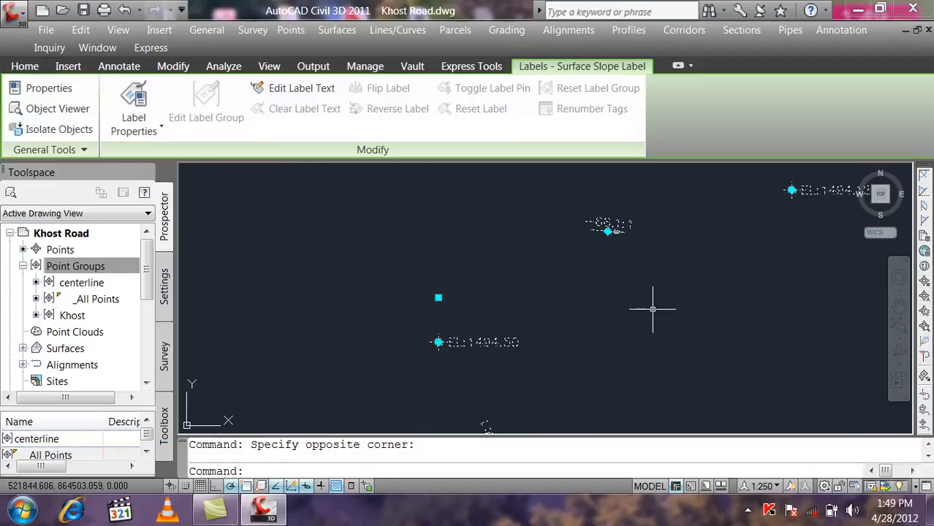
key("Delete")
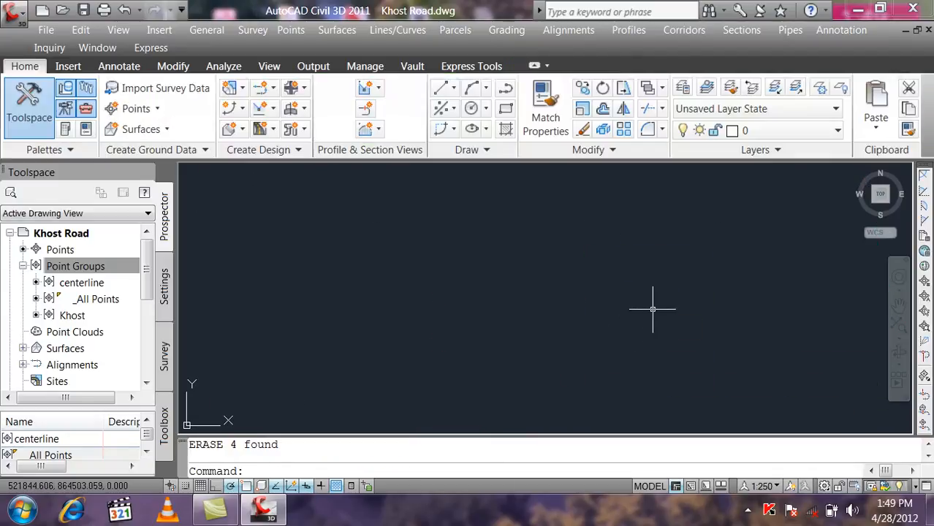
Examine the run of centerline points near the southern end of the surface boundary.
scroll(656, 323, "down", 5)
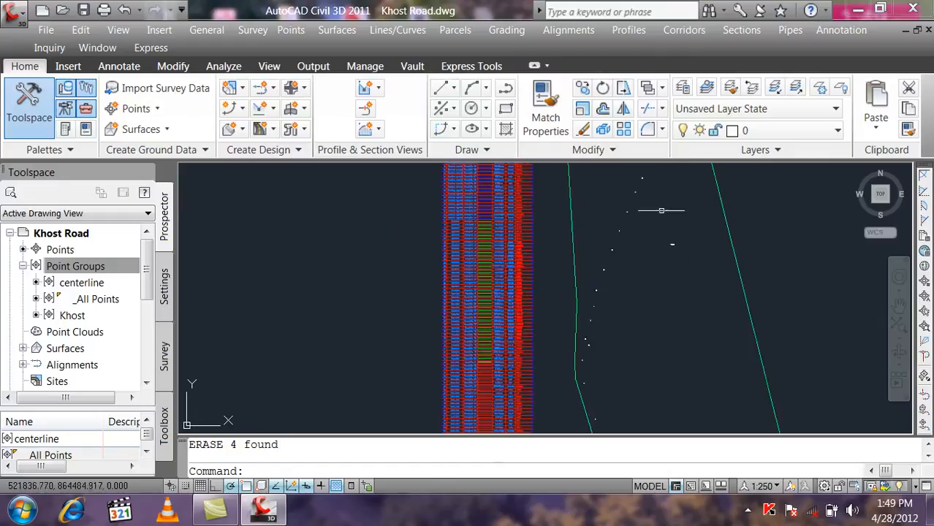
scroll(663, 216, "down", 2)
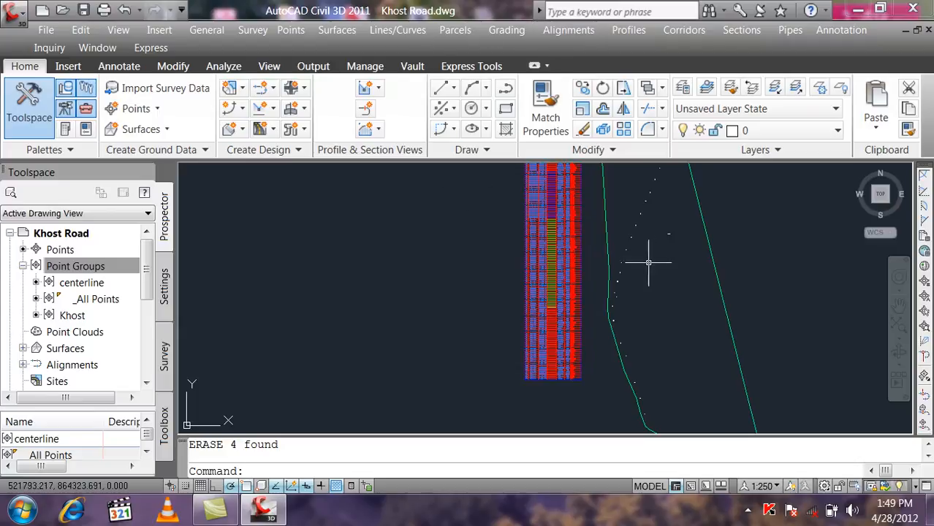
scroll(653, 261, "down", 4)
scroll(658, 282, "up", 4)
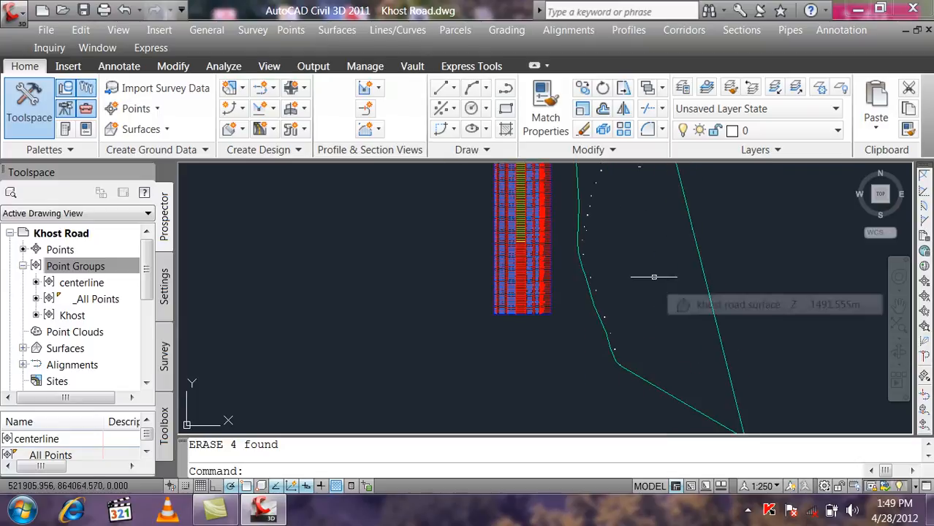
scroll(648, 264, "up", 1)
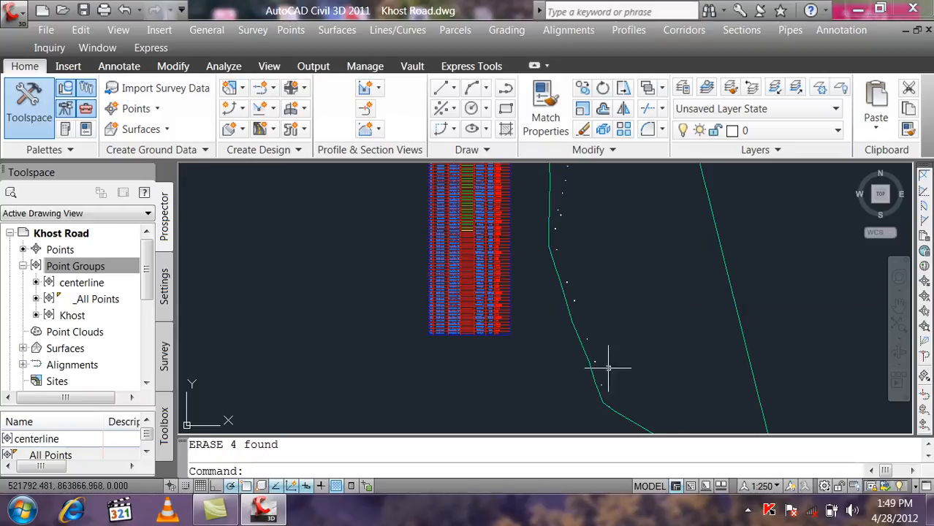
scroll(604, 382, "down", 2)
scroll(618, 364, "up", 3)
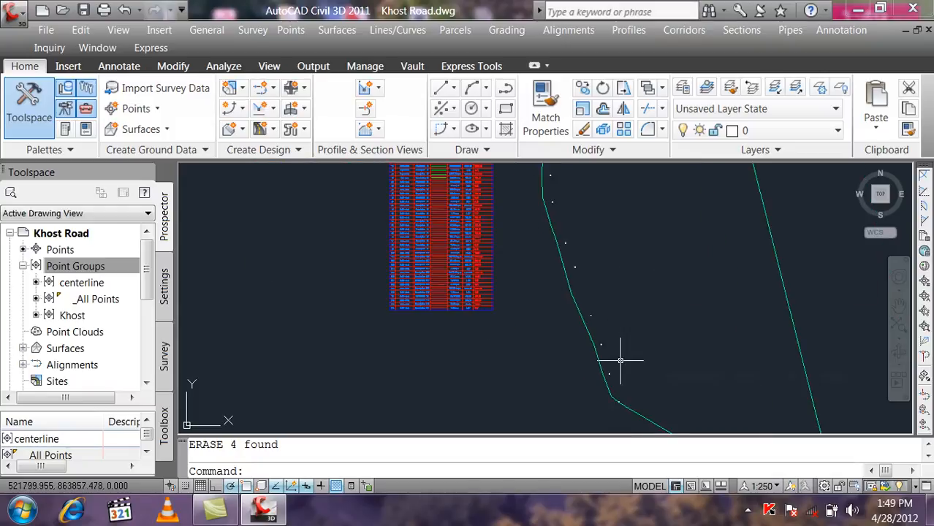
mouse_move(621, 361)
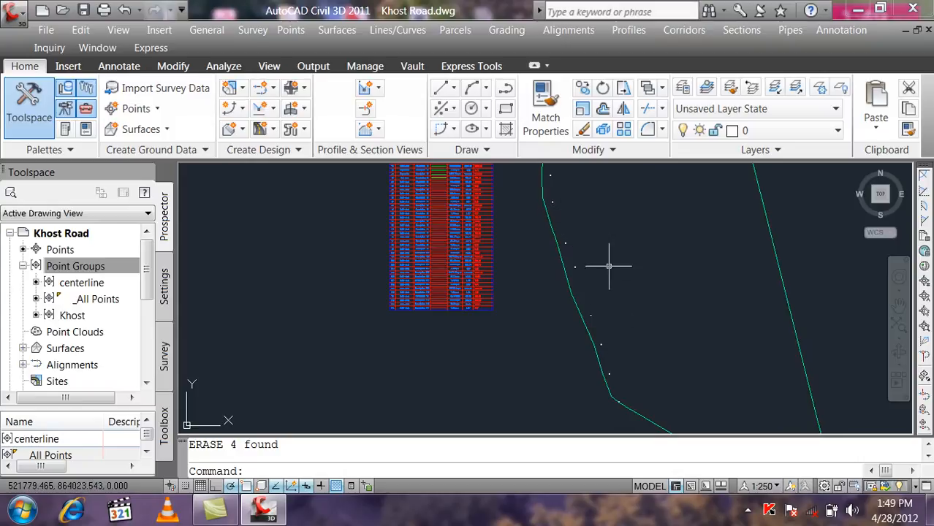
mouse_move(614, 272)
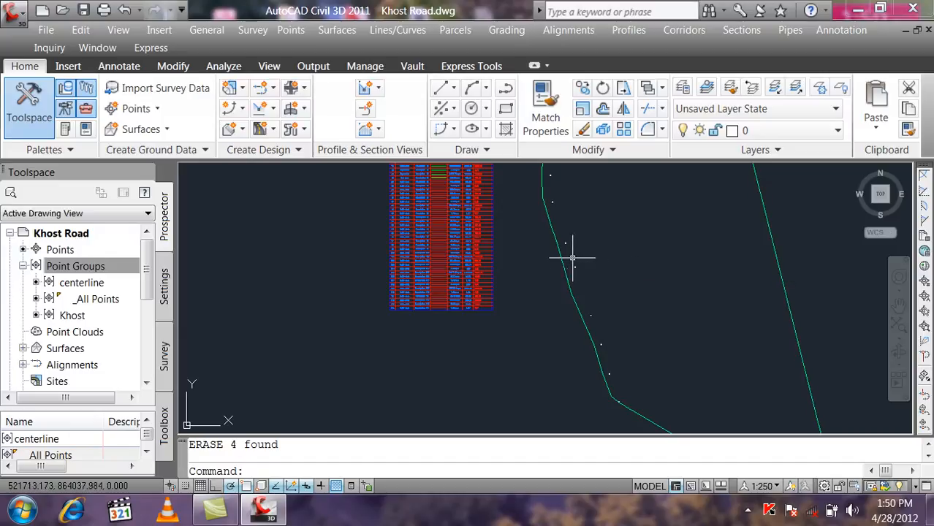
scroll(577, 256, "up", 3)
scroll(579, 256, "down", 2)
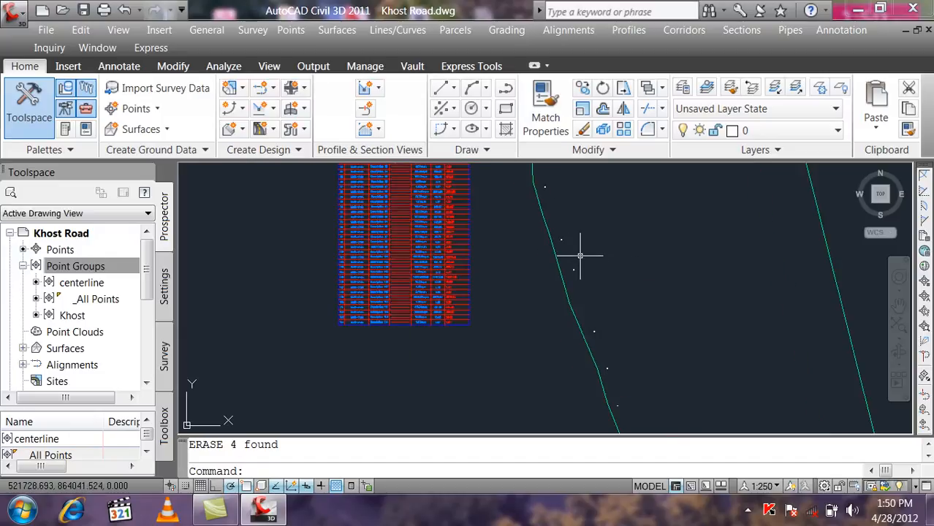
scroll(578, 255, "down", 2)
mouse_move(586, 284)
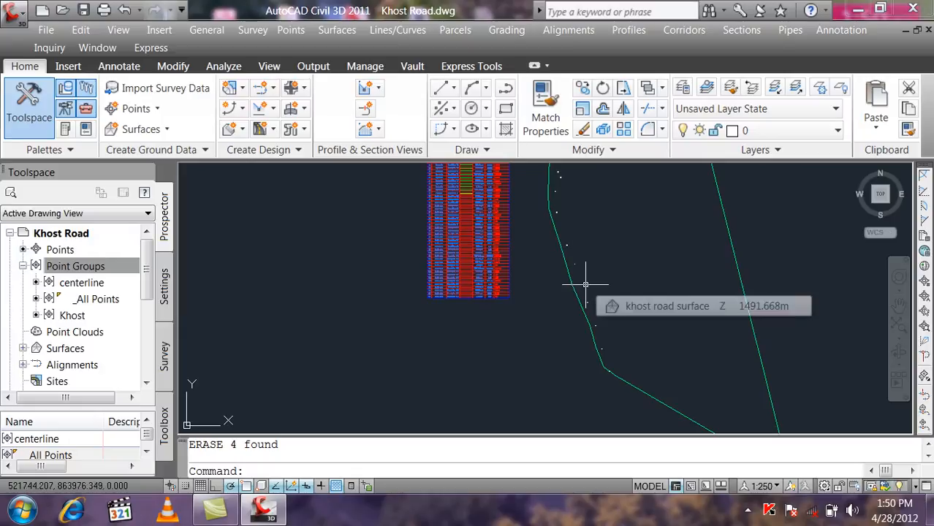
Start a polyline at the southernmost centerline point, near the lower corner of the surface boundary.
type("pl")
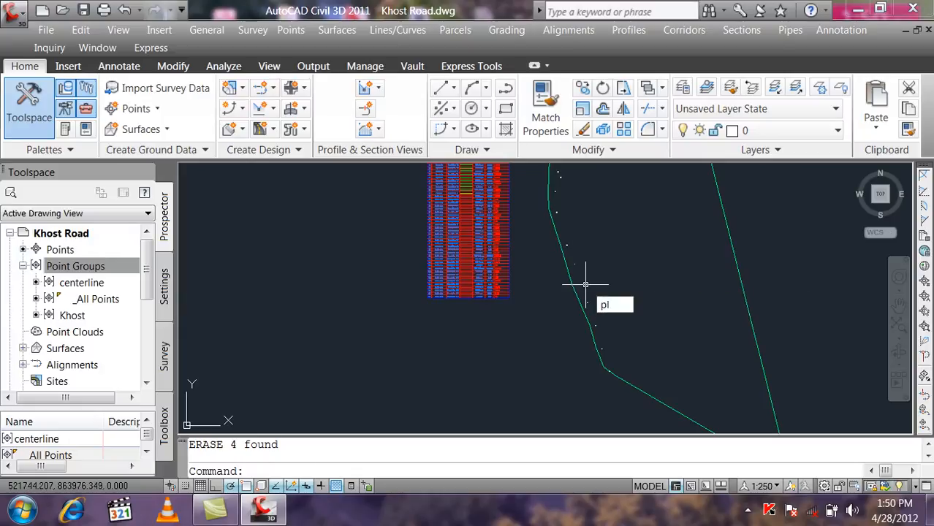
key("Return")
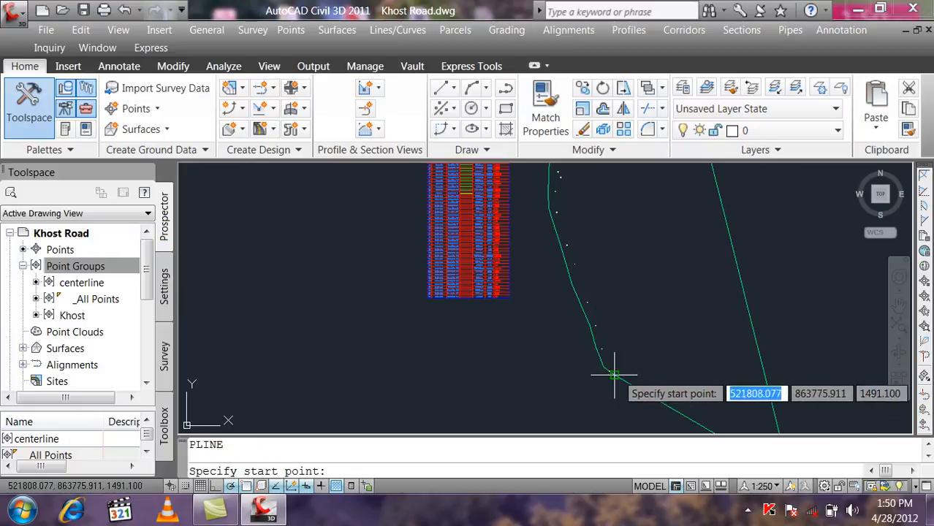
scroll(614, 377, "up", 2)
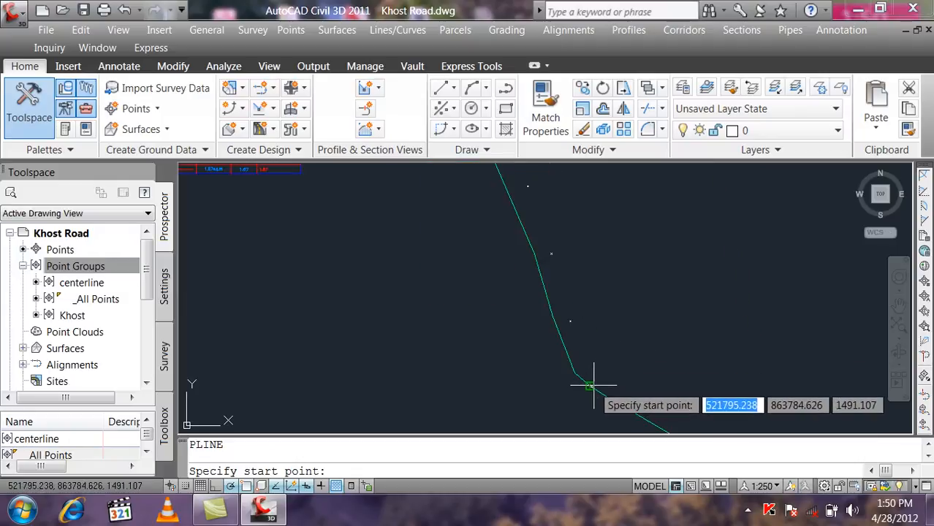
scroll(639, 373, "up", 3)
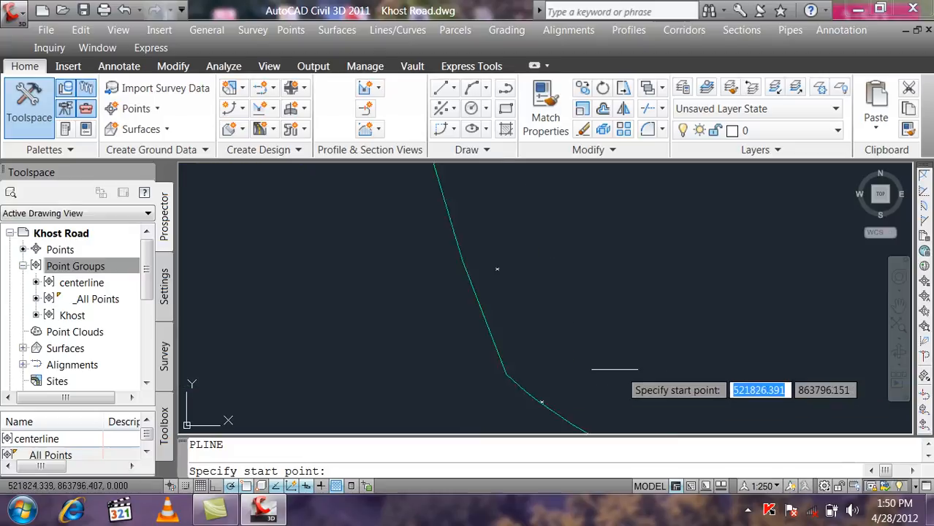
scroll(484, 408, "down", 16)
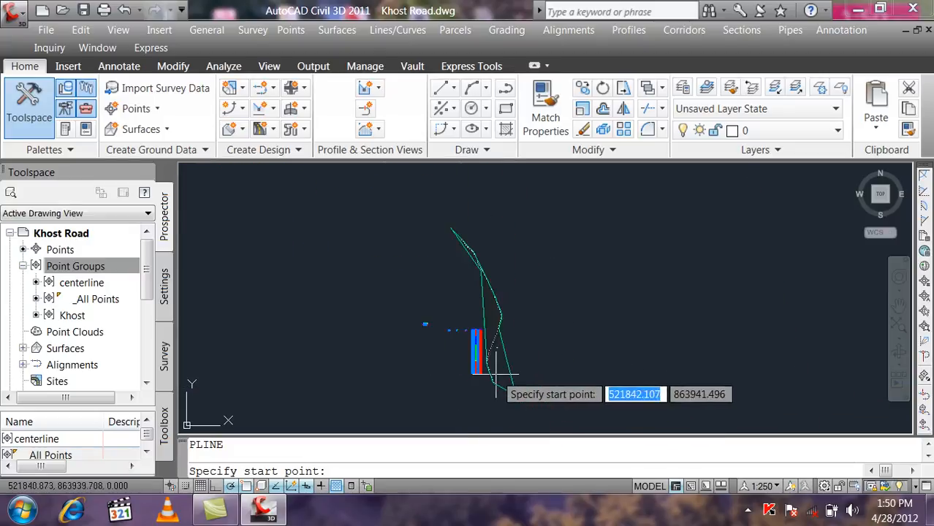
scroll(450, 269, "up", 3)
scroll(450, 268, "up", 5)
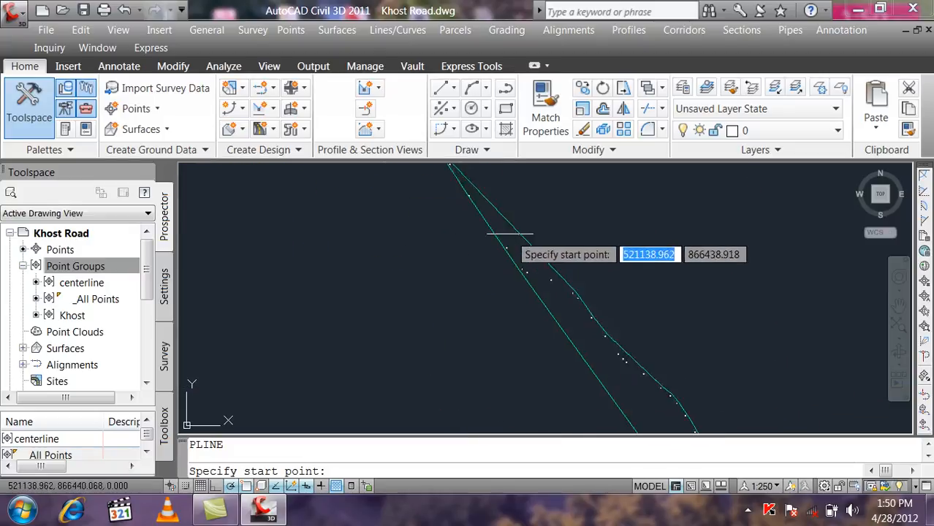
middle_click_drag(480, 201, 521, 339)
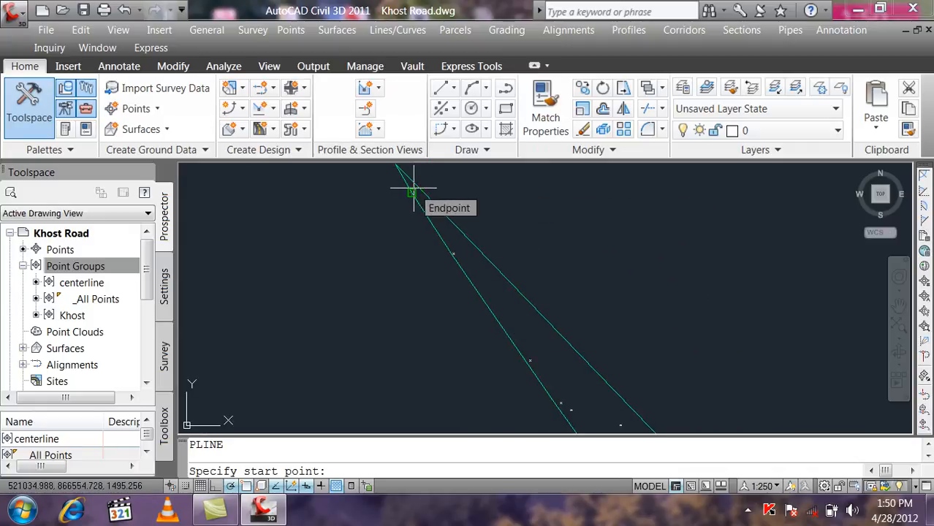
scroll(410, 189, "down", 5)
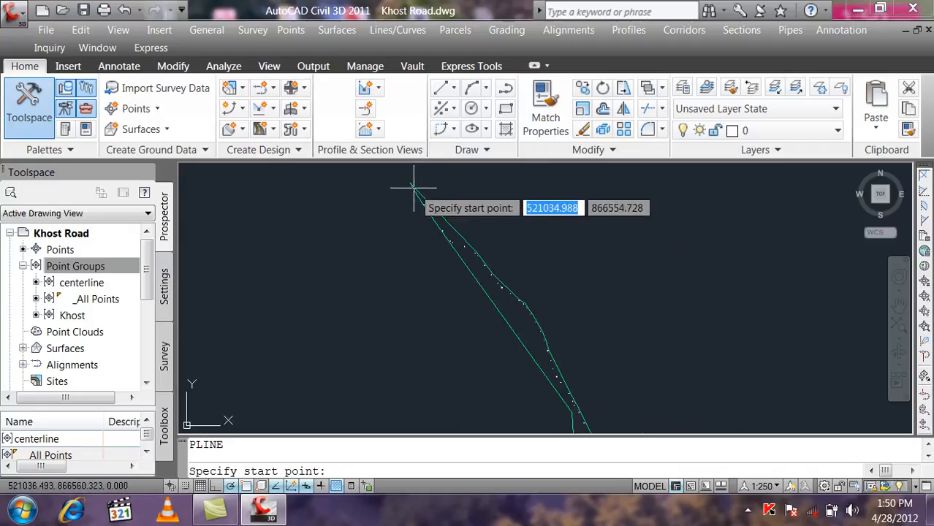
scroll(476, 388, "up", 4)
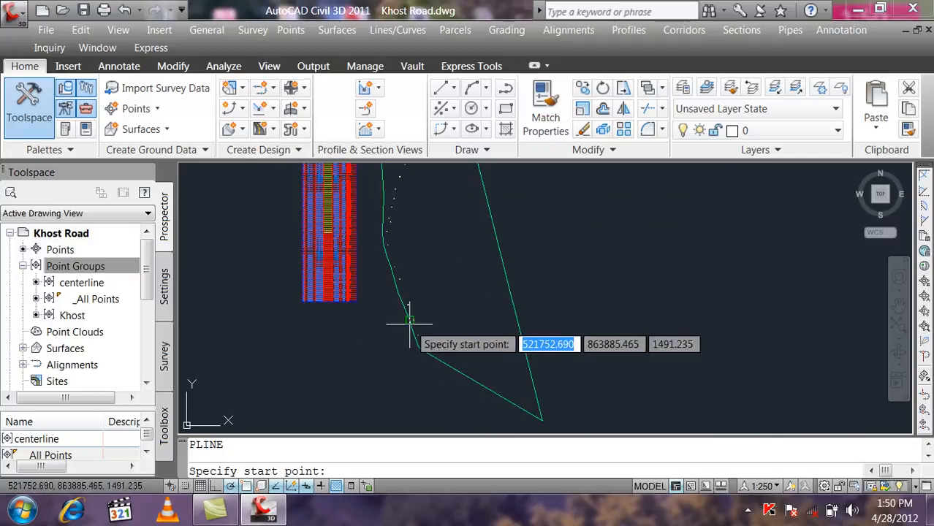
scroll(428, 338, "up", 3)
scroll(475, 361, "up", 4)
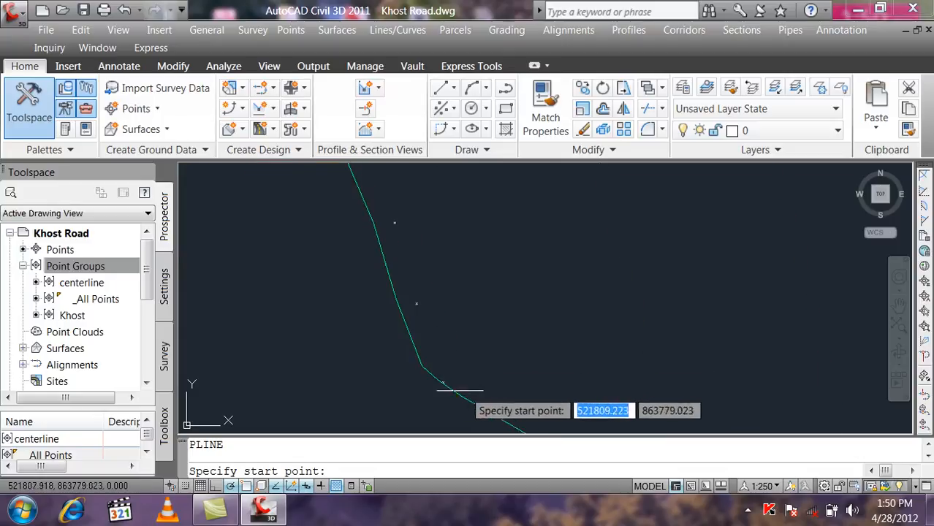
scroll(470, 393, "up", 3)
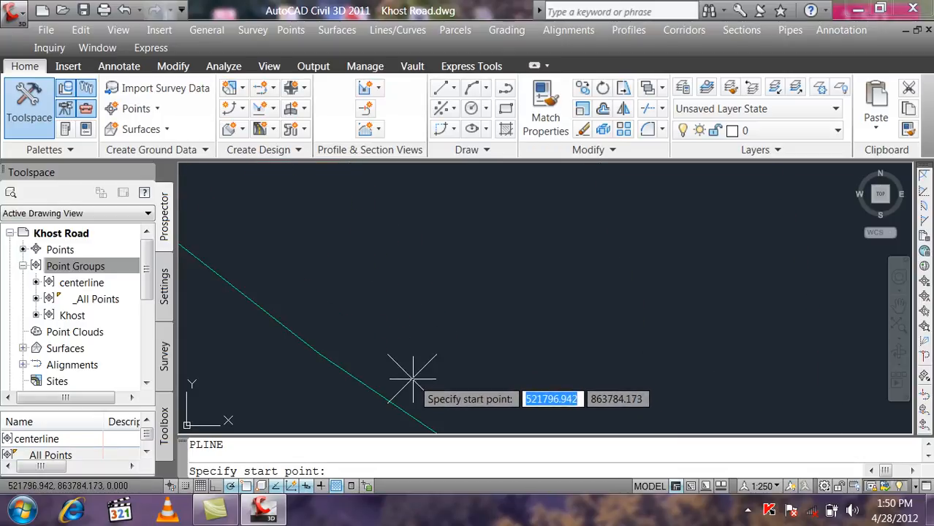
left_click(412, 378)
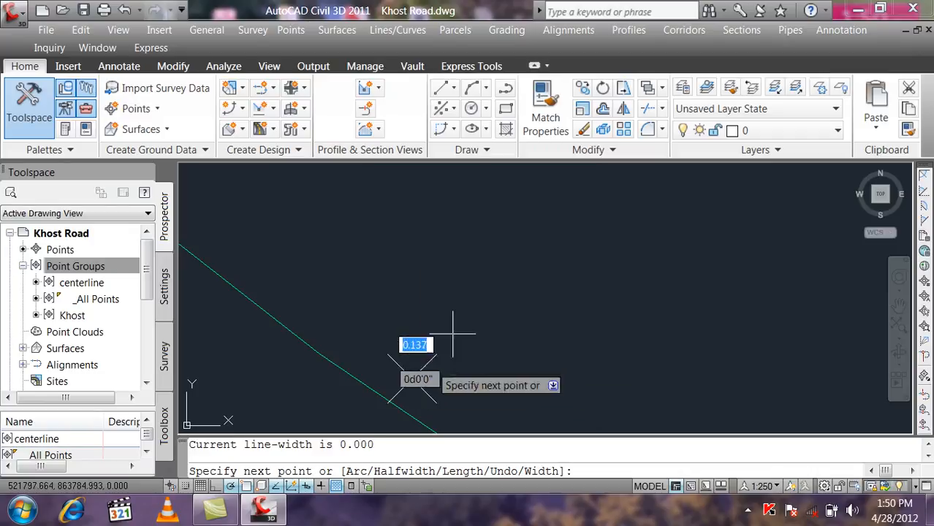
Draw the first polyline segment northward along the centerline points to the bend where they turn northeast.
scroll(476, 276, "down", 5)
middle_click_drag(460, 242, 505, 427)
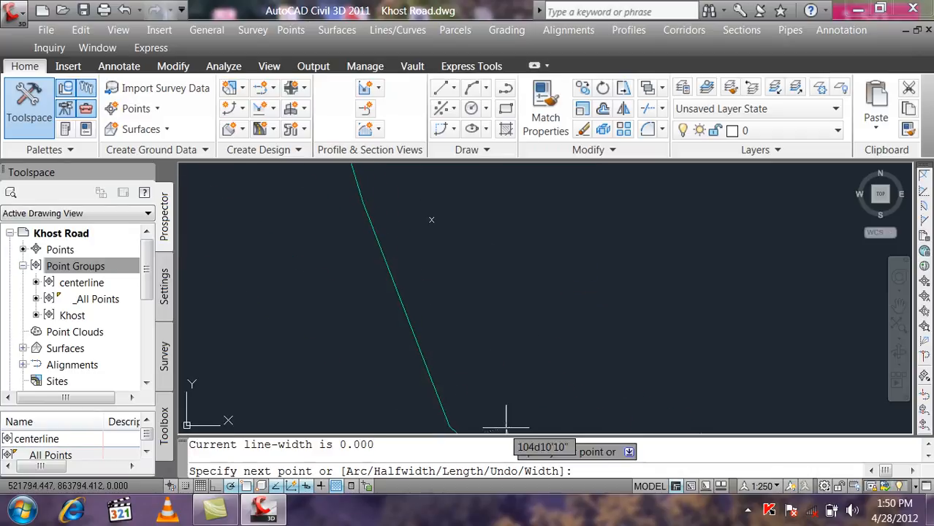
scroll(467, 288, "down", 4)
mouse_move(454, 249)
middle_mouse_down()
mouse_move(469, 401)
mouse_move(483, 310)
middle_mouse_up()
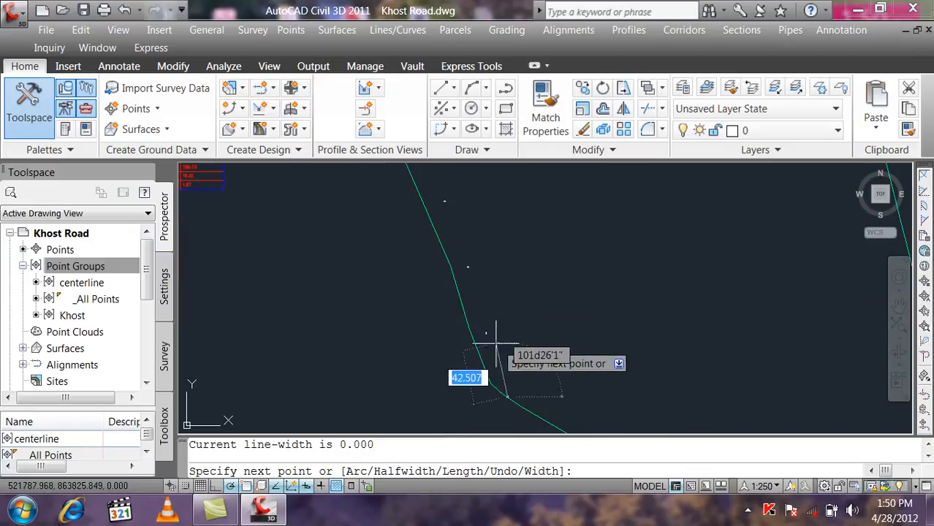
mouse_move(486, 334)
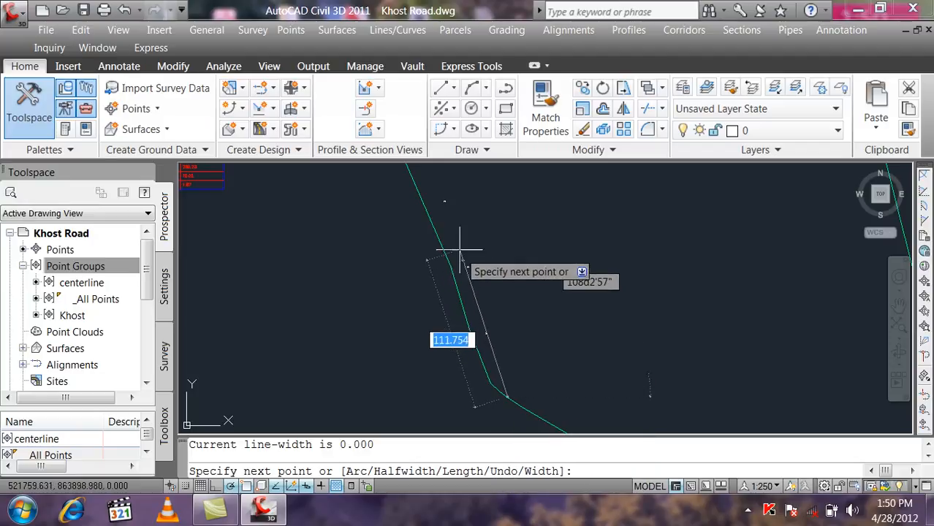
middle_click_drag(463, 209, 478, 283)
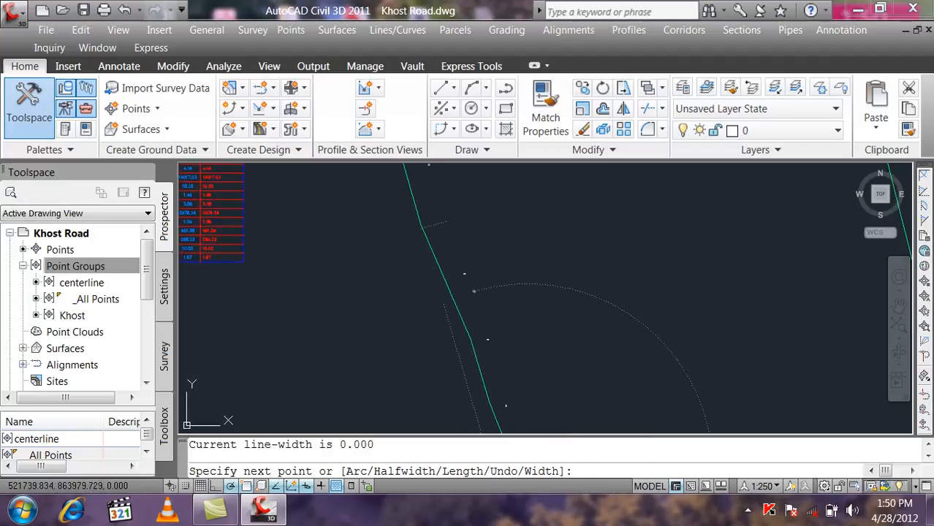
scroll(477, 283, "down", 3)
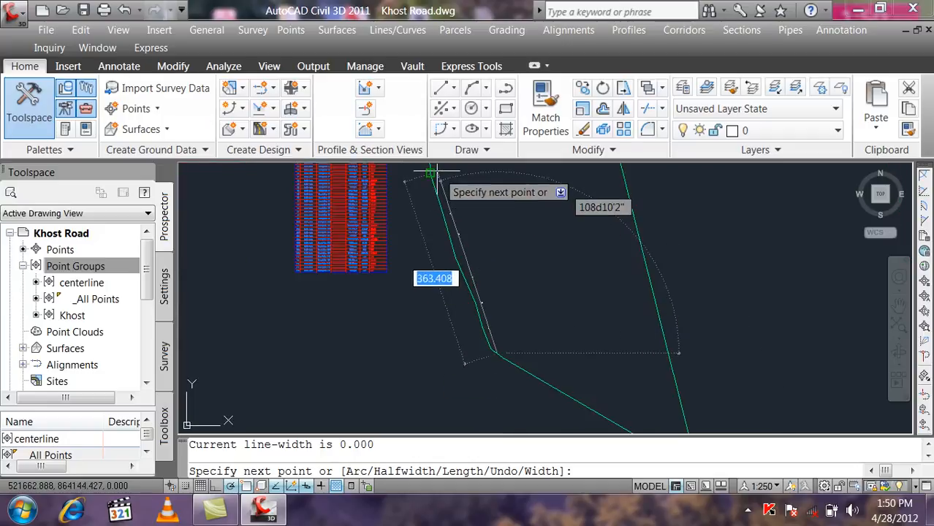
middle_click_drag(431, 172, 467, 254)
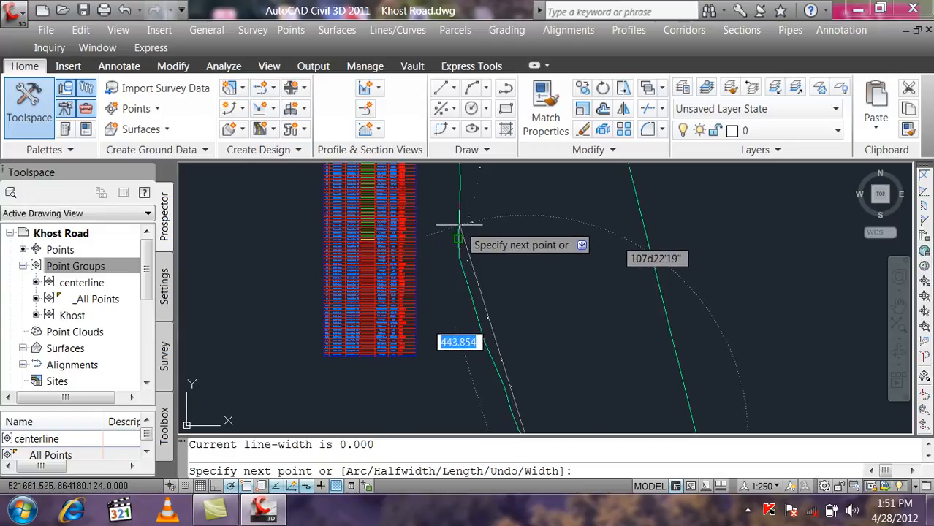
scroll(457, 243, "up", 5)
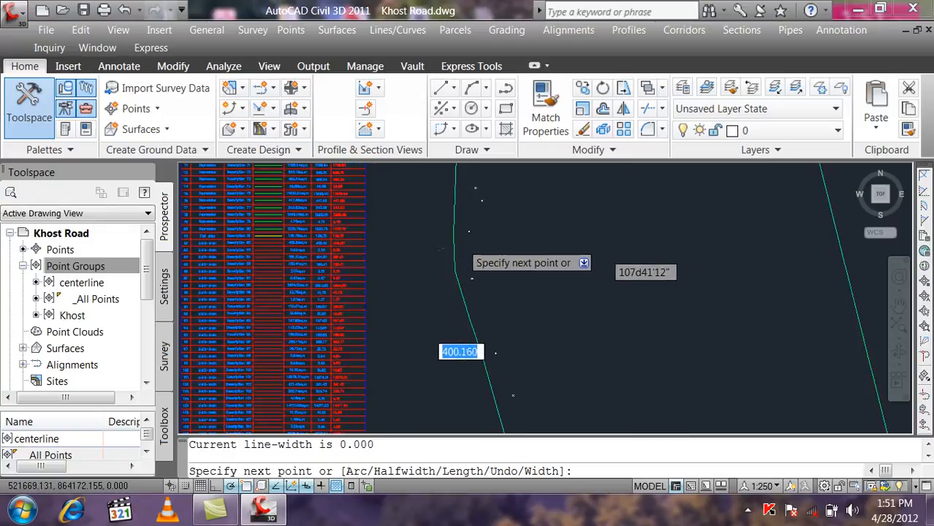
left_click(454, 216)
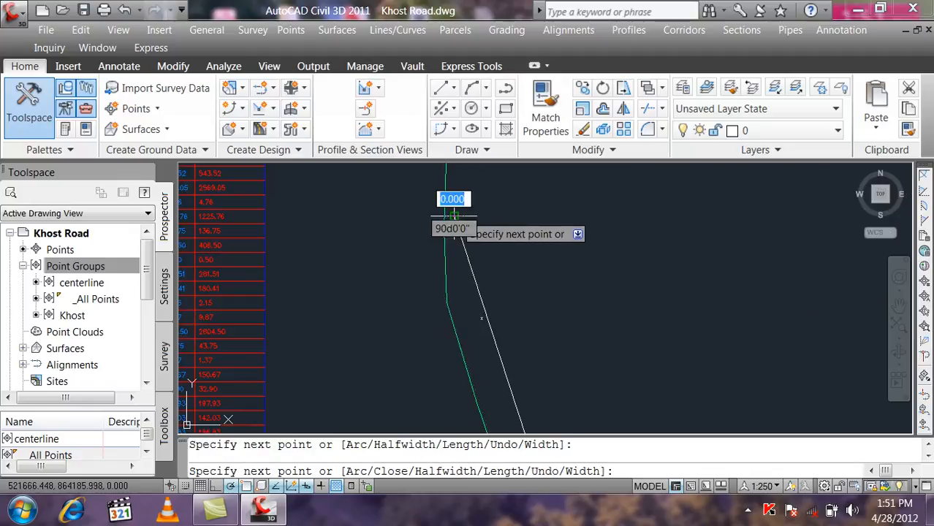
Try to extend the polyline northeast along the centerline points with one straight segment about 830 m long.
scroll(456, 216, "down", 4)
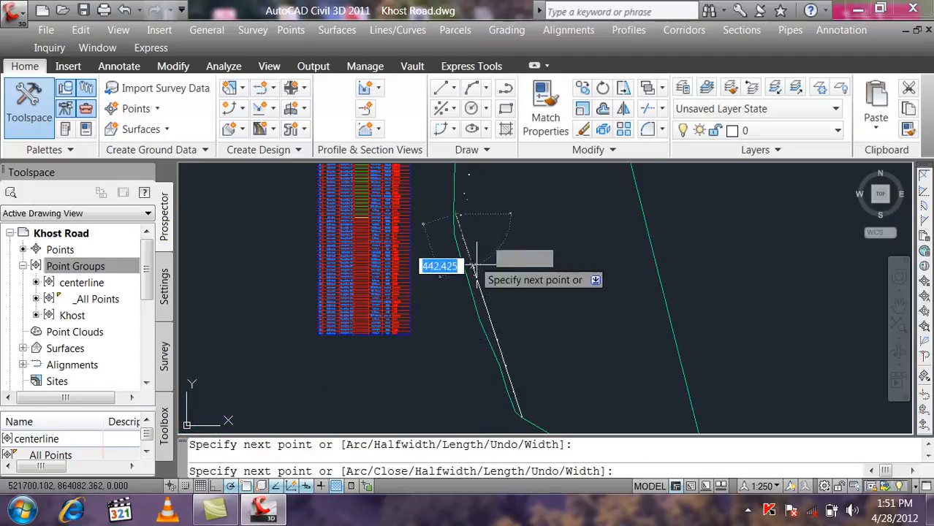
middle_click_drag(499, 206, 447, 292)
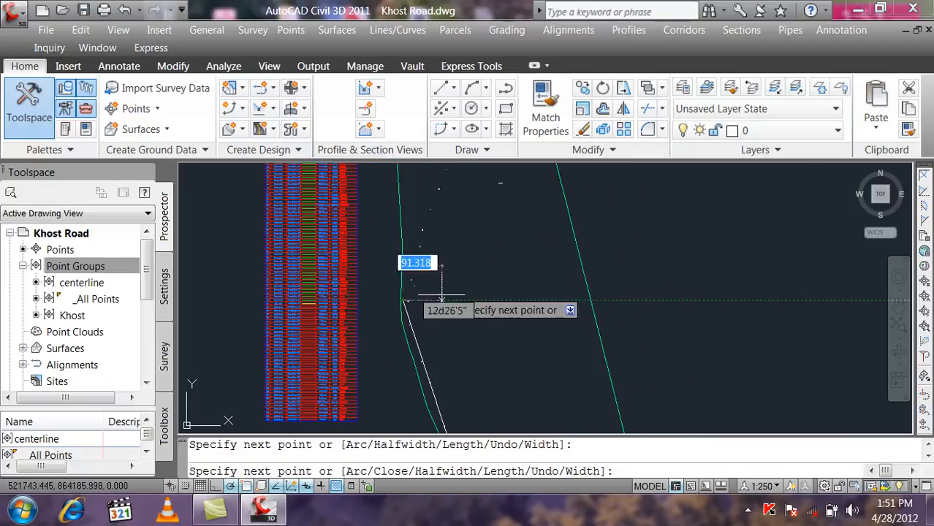
middle_click_drag(486, 223, 457, 297)
scroll(459, 292, "down", 3)
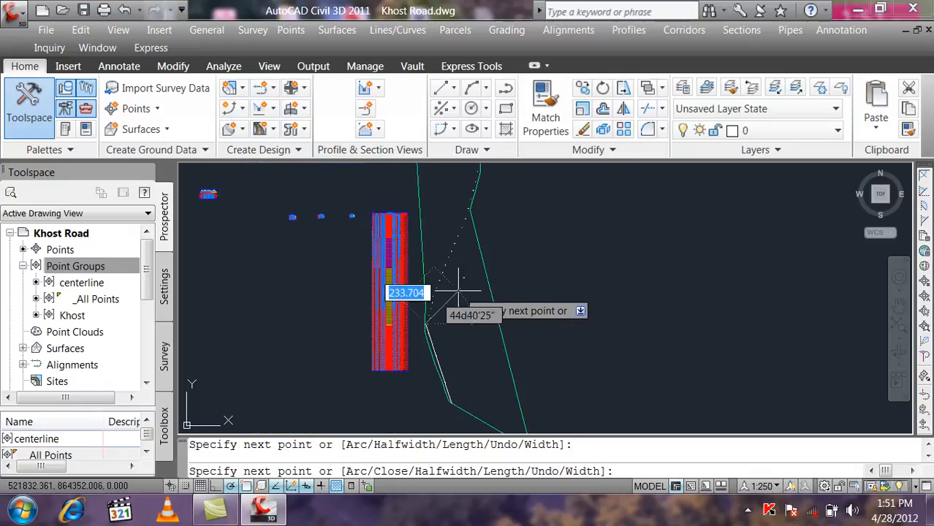
scroll(474, 198, "up", 3)
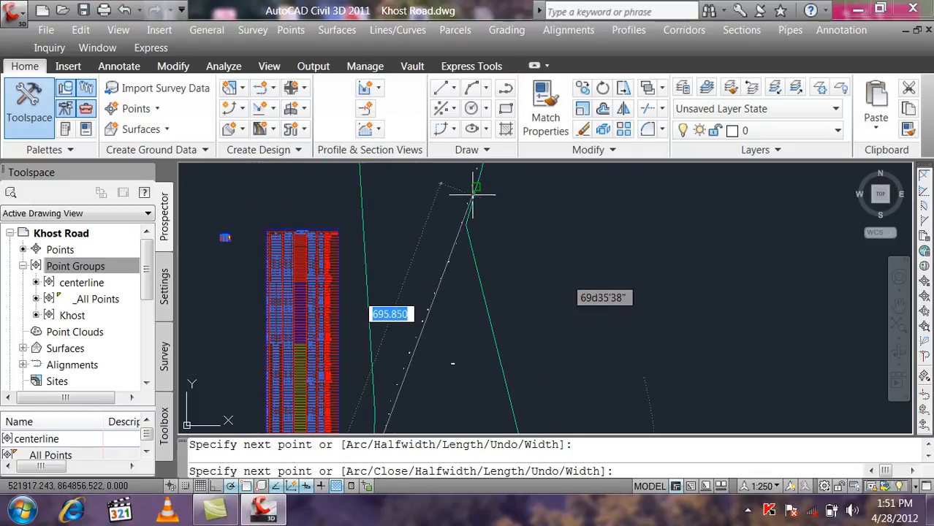
scroll(468, 225, "up", 3)
scroll(466, 217, "up", 1)
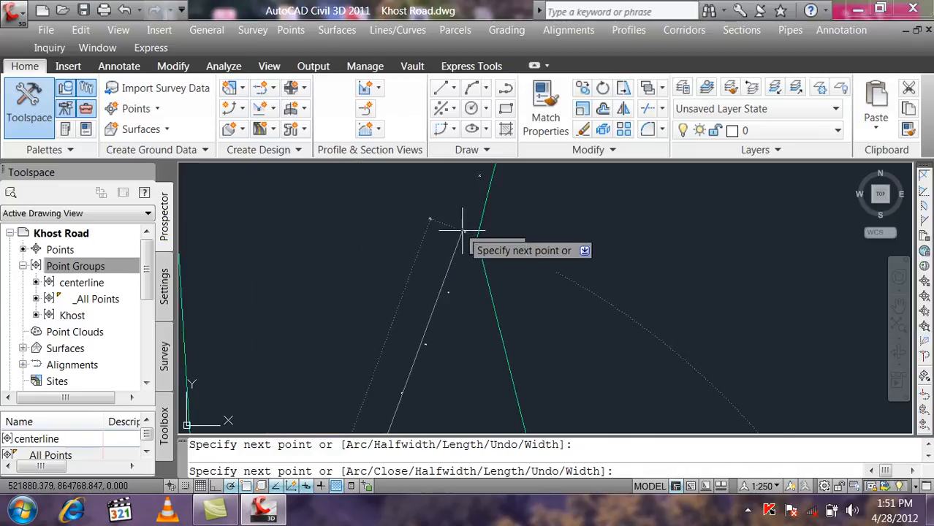
scroll(462, 232, "down", 4)
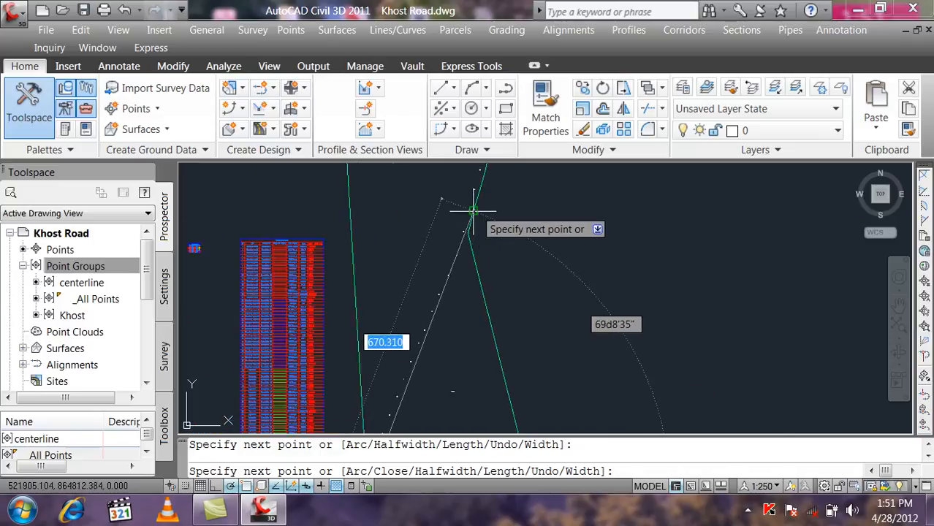
scroll(464, 248, "up", 3)
scroll(449, 300, "down", 5)
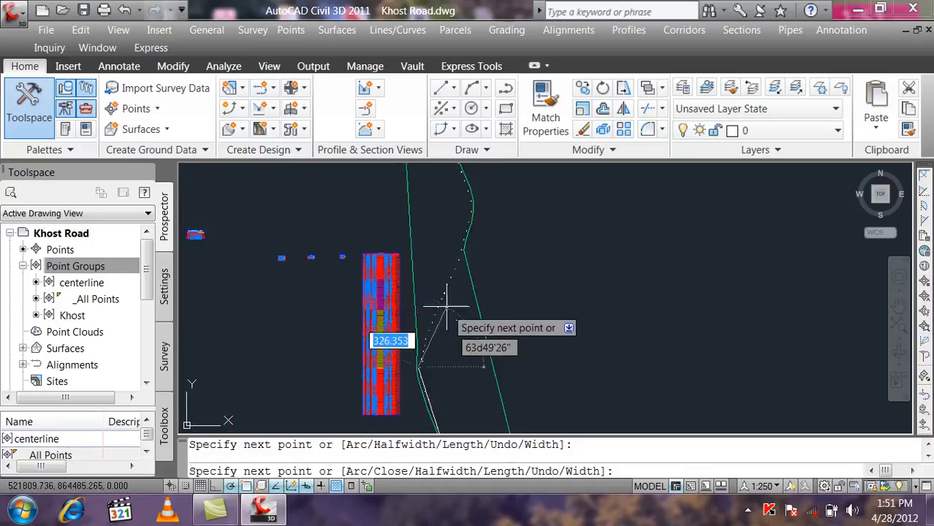
scroll(468, 218, "up", 3)
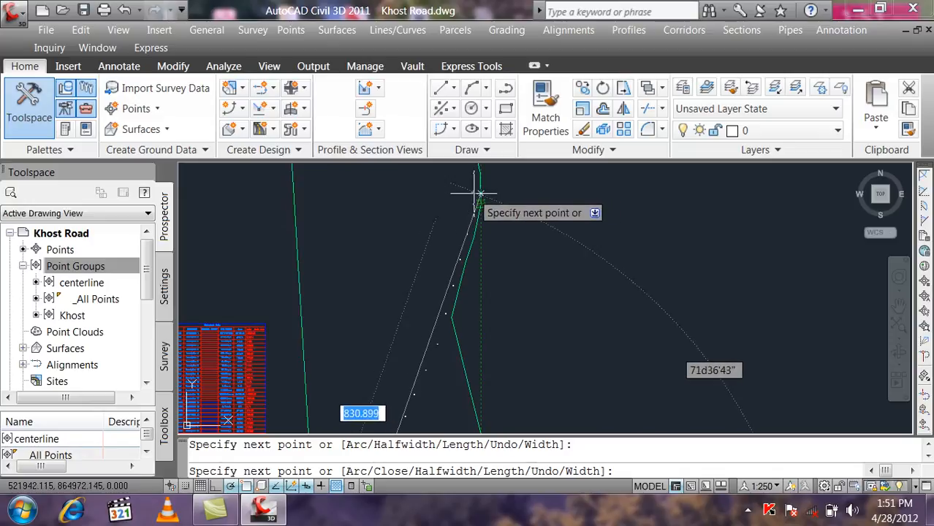
scroll(480, 194, "up", 2)
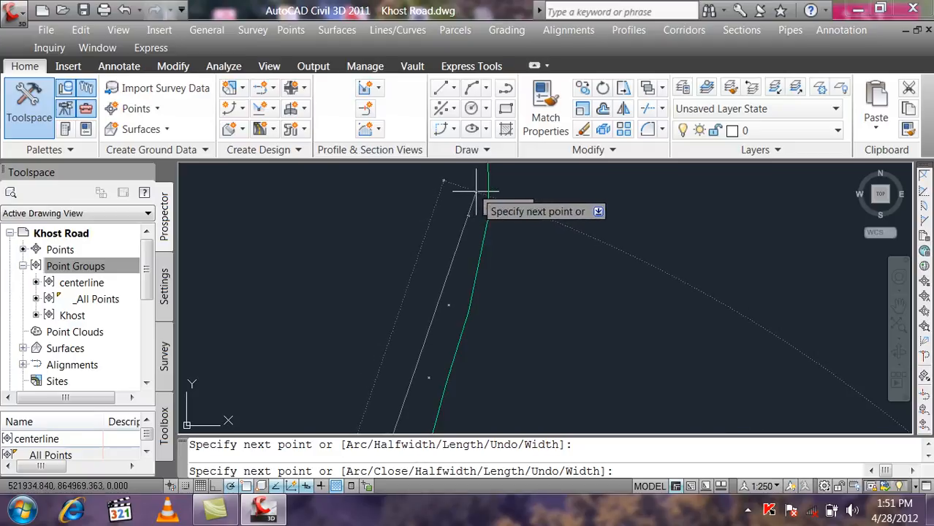
left_click(476, 190)
Undo the last polyline segment after checking its fit to the centerline points, keeping the polyline command active.
scroll(476, 175, "down", 2)
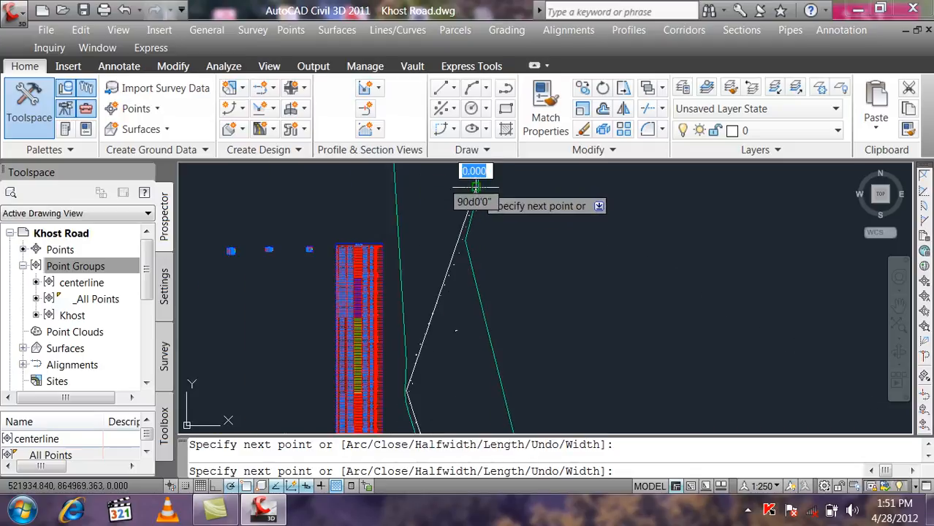
scroll(475, 241, "up", 3)
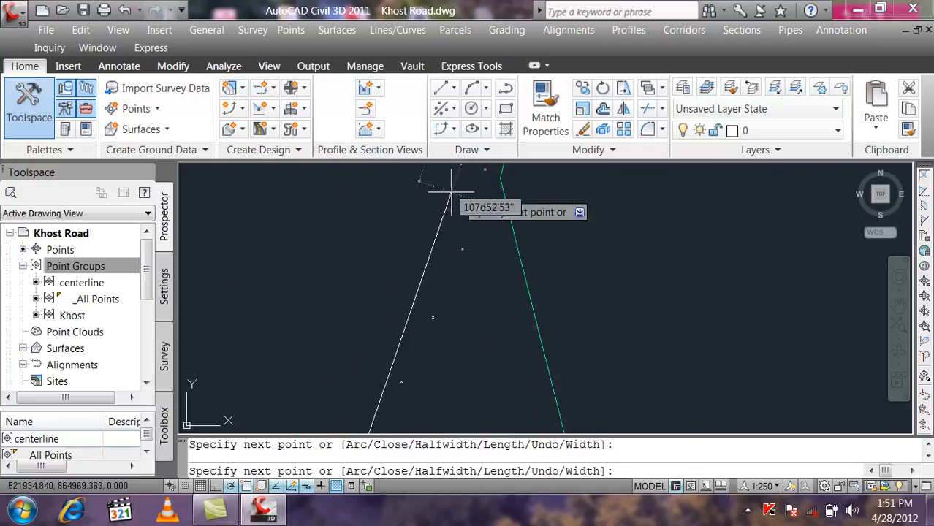
scroll(497, 241, "down", 3)
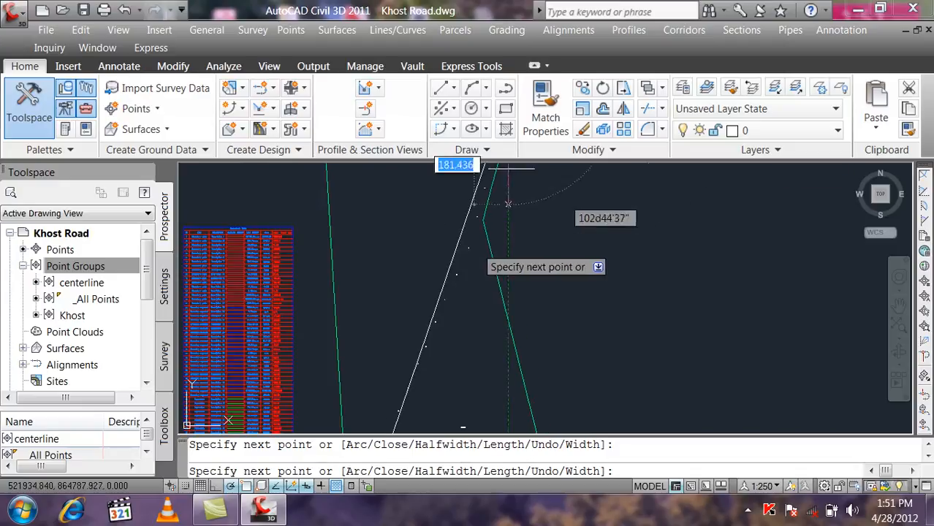
middle_click_drag(516, 212, 477, 322)
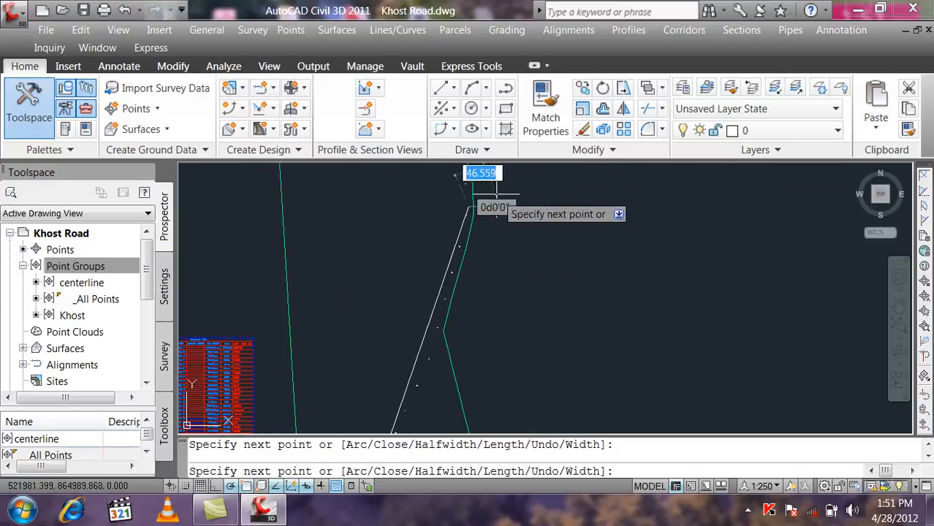
type("u")
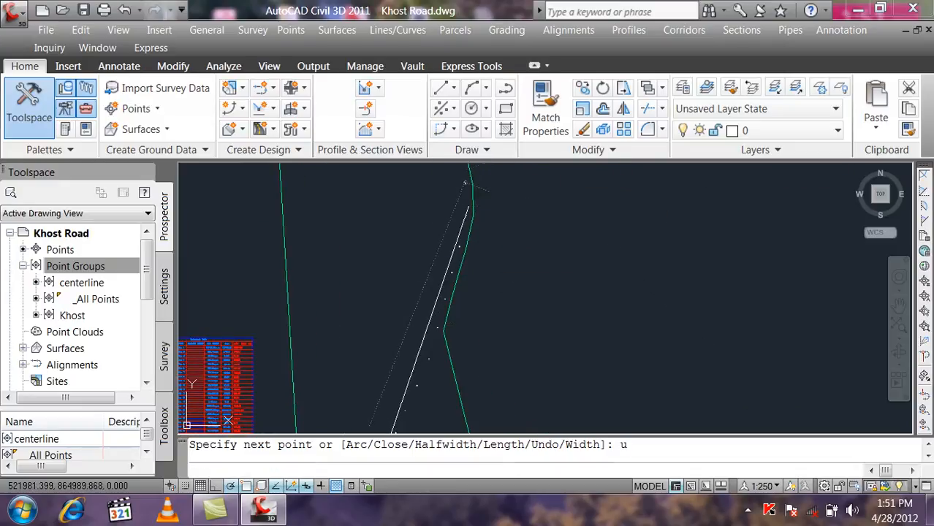
key("Return")
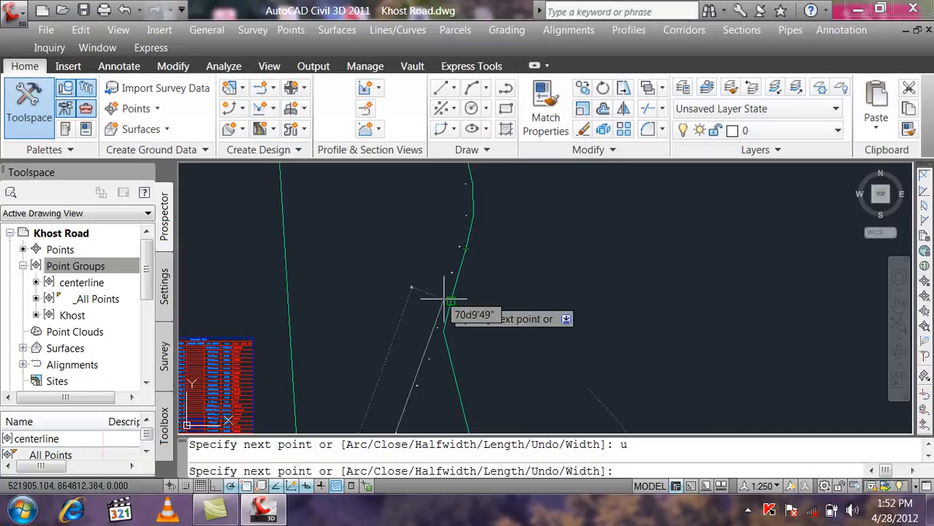
Extend the polyline northeast, then northward along the centerline points to the bend where they turn northwest.
middle_click_drag(441, 201, 477, 298)
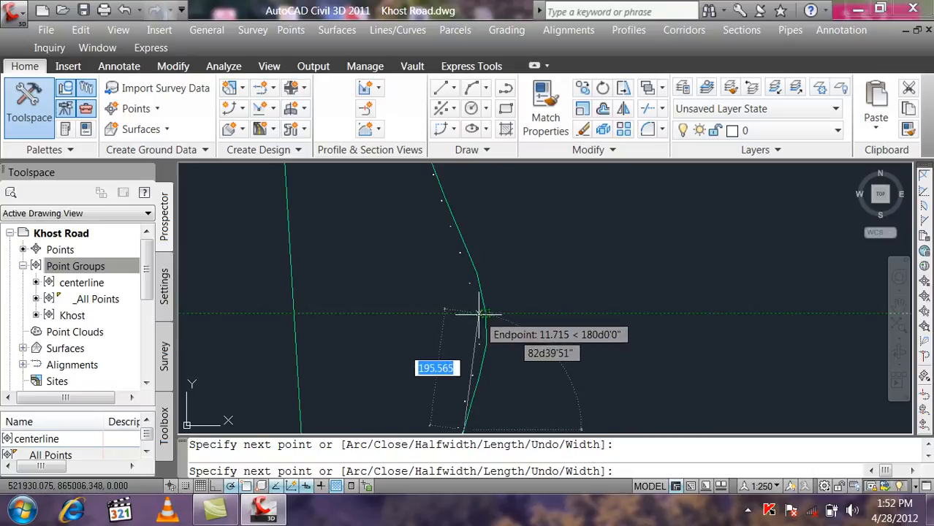
mouse_move(485, 271)
middle_mouse_down()
mouse_move(494, 345)
mouse_move(534, 420)
mouse_move(531, 411)
middle_mouse_up()
middle_click_drag(474, 261, 486, 335)
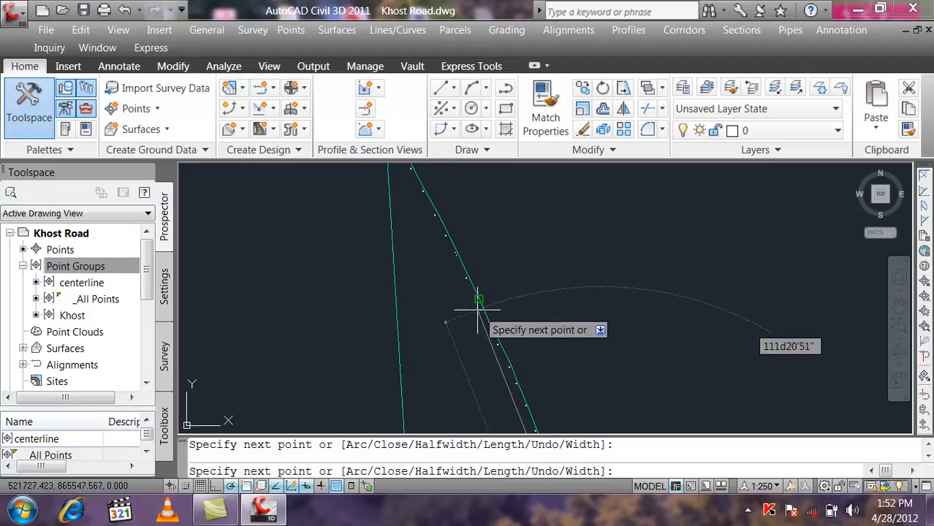
Continue the polyline northwest with two long straight segments fitted along the centerline points to their next bend.
scroll(476, 294, "down", 4)
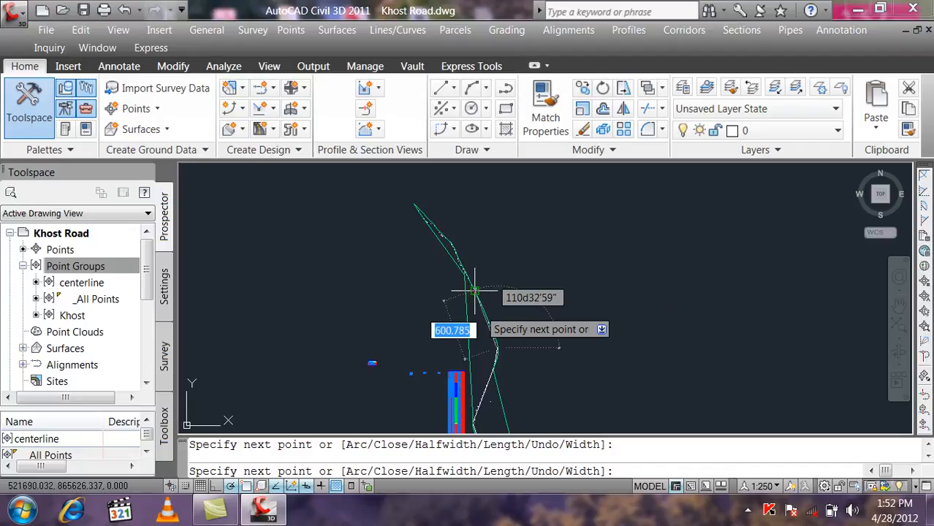
scroll(476, 291, "up", 5)
scroll(496, 305, "down", 5)
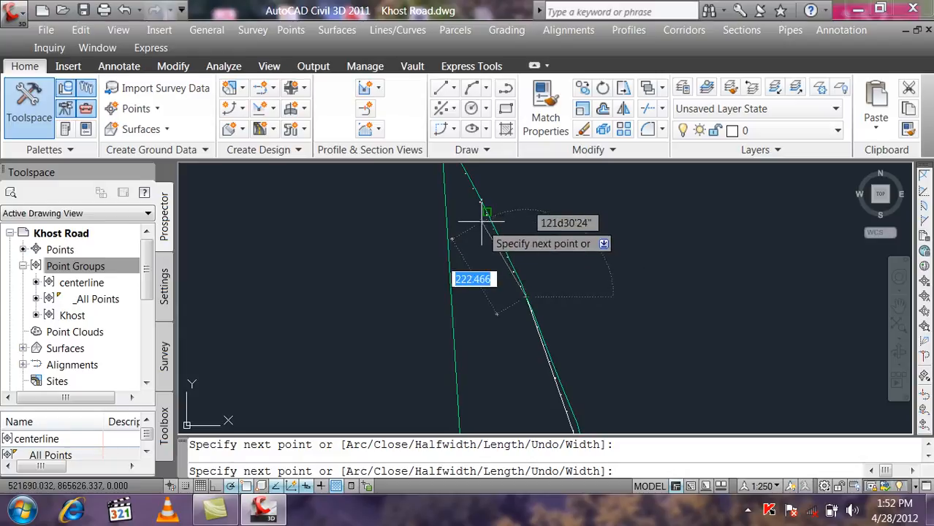
scroll(482, 204, "up", 4)
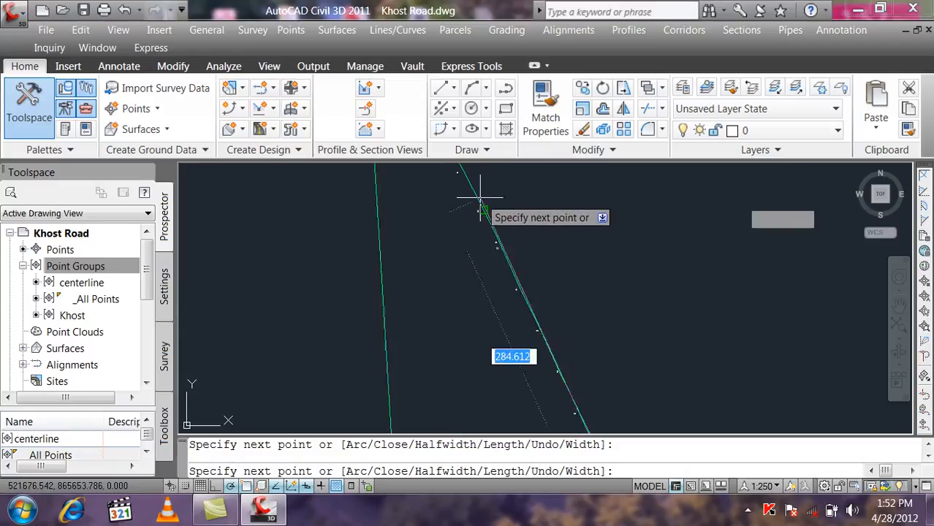
middle_click_drag(482, 208, 491, 348)
scroll(490, 348, "down", 5)
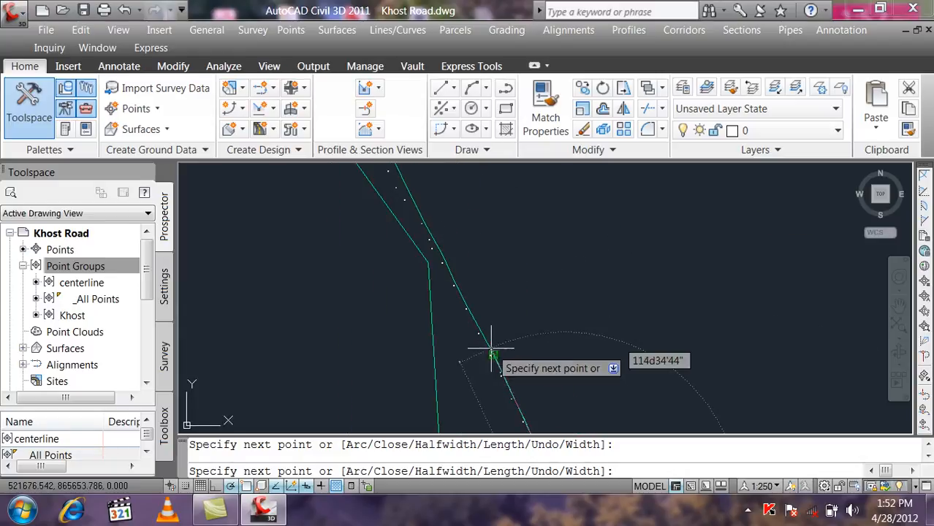
scroll(453, 253, "up", 5)
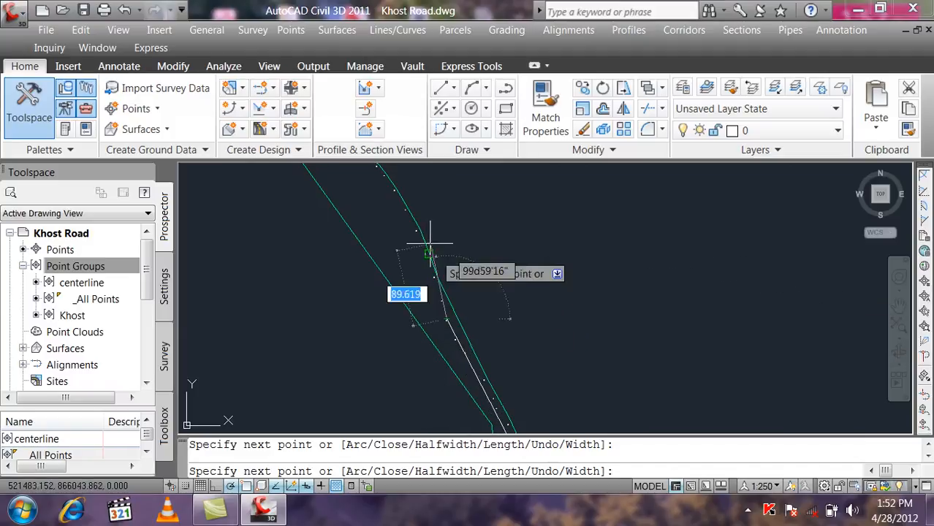
Add two shorter polyline segments following the curve of the centerline points farther northwest beside the surface boundary.
scroll(428, 238, "up", 5)
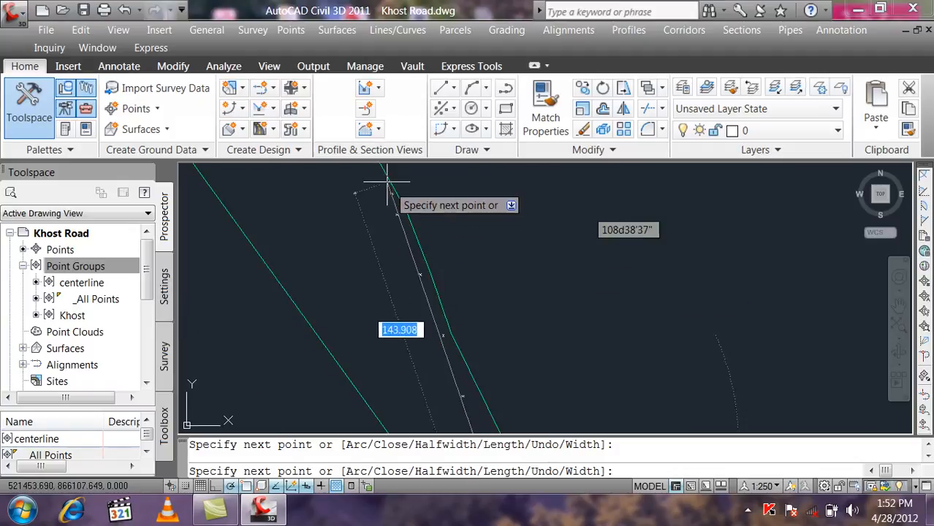
scroll(384, 181, "down", 3)
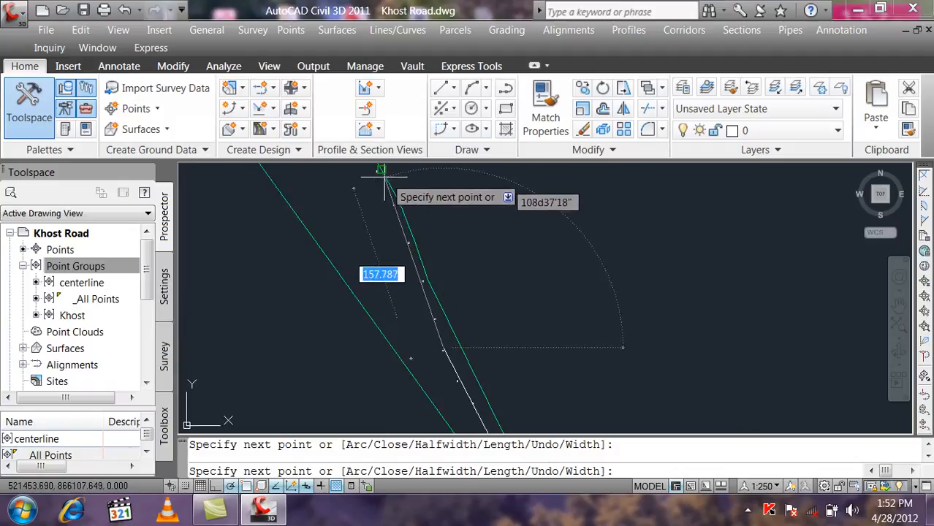
mouse_move(385, 178)
middle_mouse_down()
mouse_move(404, 194)
mouse_move(427, 330)
mouse_move(479, 432)
mouse_move(481, 402)
middle_mouse_up()
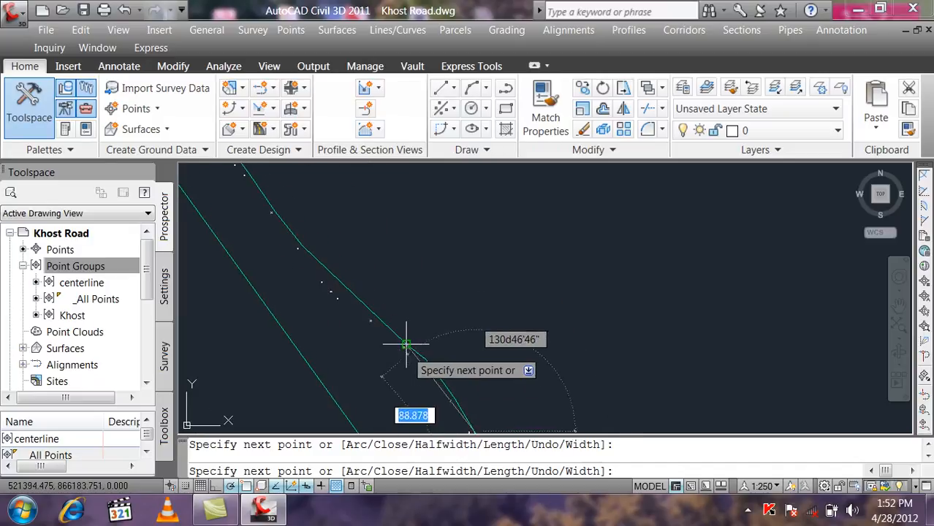
scroll(407, 340, "up", 2)
scroll(407, 340, "up", 1)
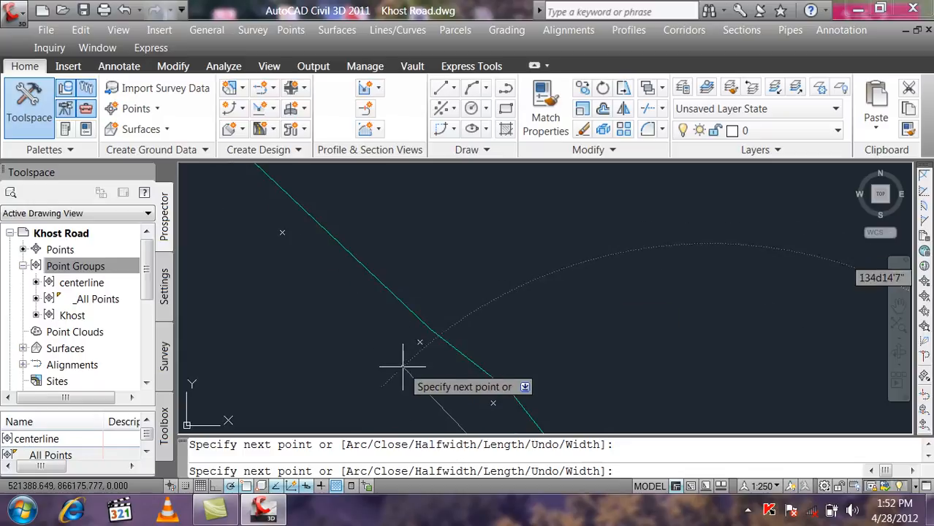
scroll(413, 336, "down", 2)
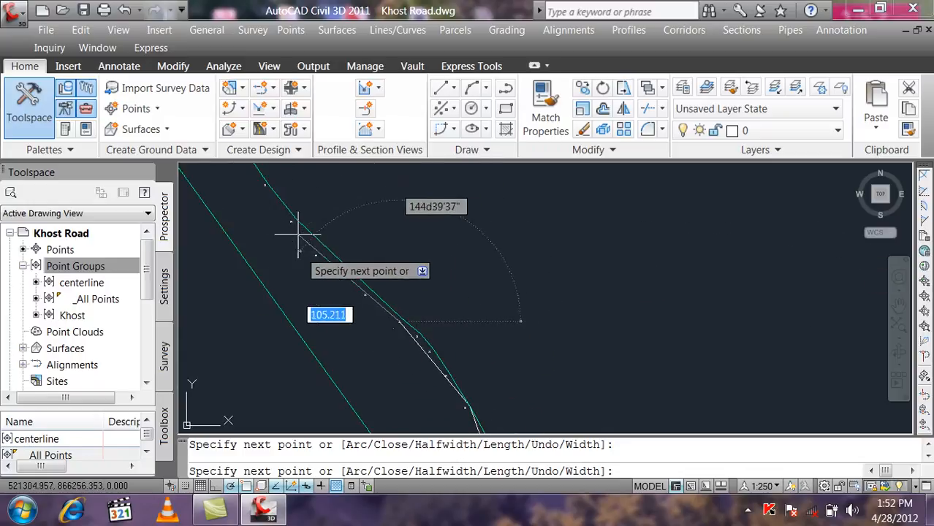
Add three more polyline vertices northwest along the centerline points, ending where they meet the western surface boundary.
left_click(299, 239)
middle_click_drag(305, 184, 458, 391)
left_click(379, 337)
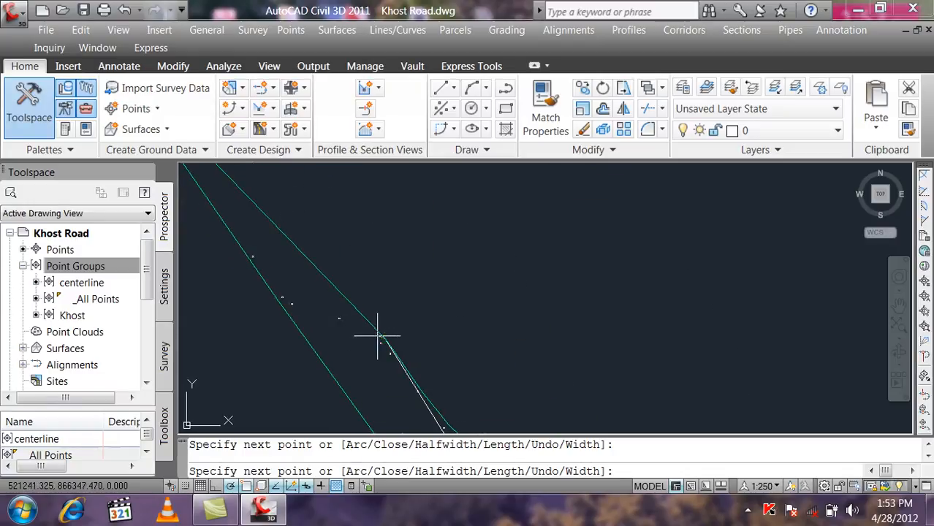
left_click(281, 299)
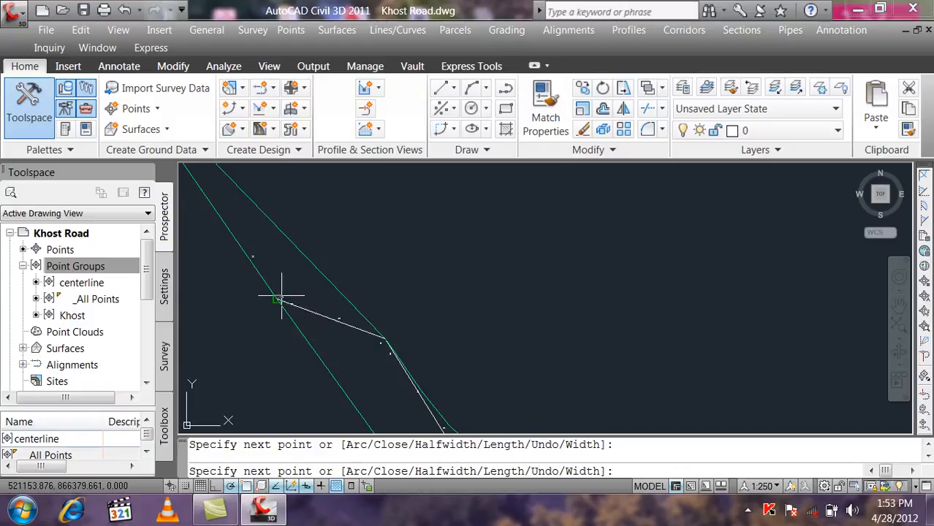
Draw the last segment to the northernmost centerline point near the boundary's tip and end the polyline.
middle_click_drag(279, 288, 402, 373)
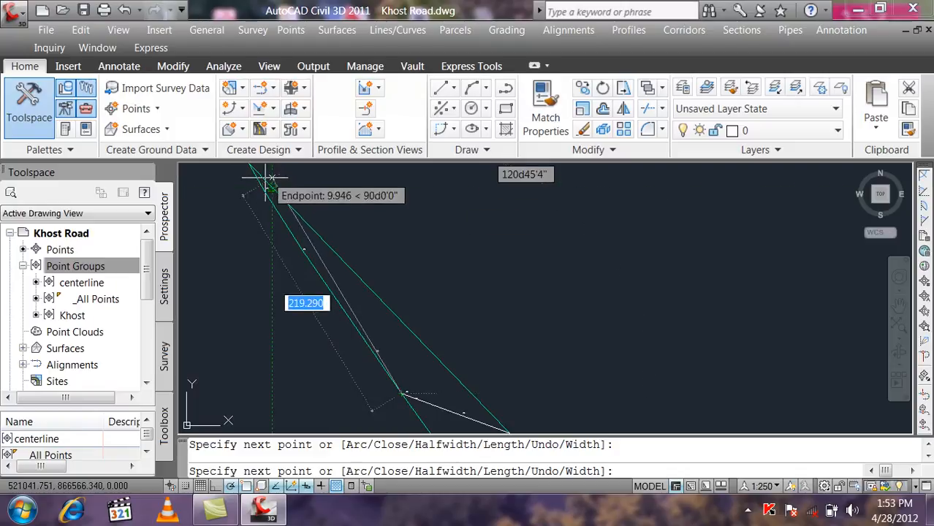
scroll(265, 183, "up", 5)
mouse_move(269, 192)
middle_mouse_down()
mouse_move(300, 235)
mouse_move(303, 355)
middle_mouse_up()
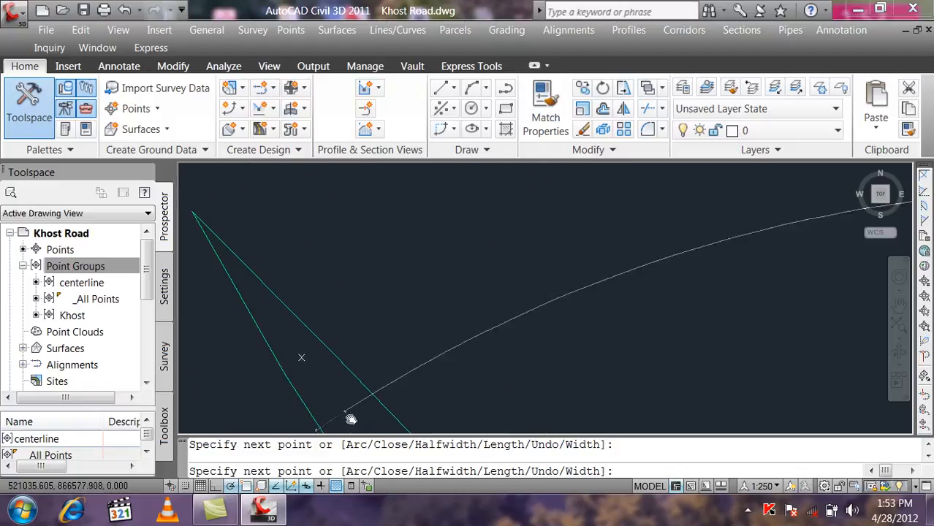
left_click(302, 350)
key("Return")
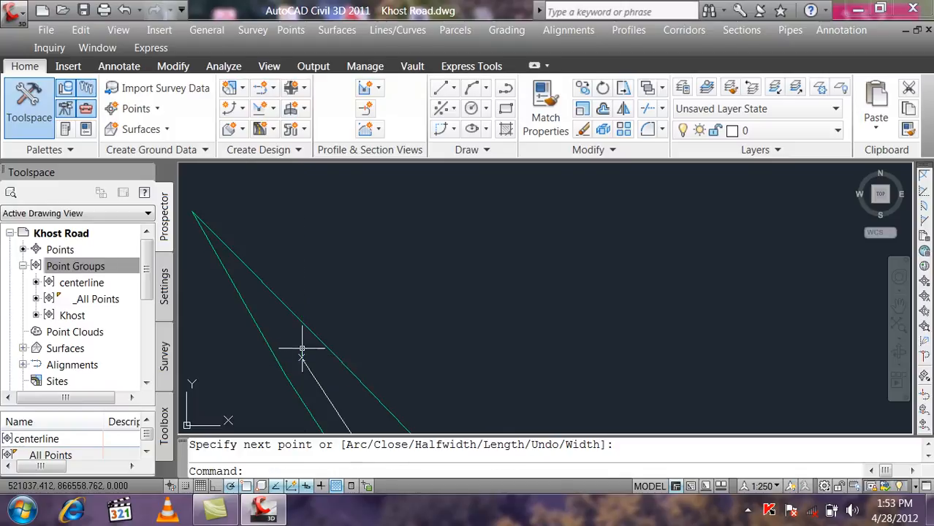
Examine how closely the finished polyline fits the centerline points along its southern northeast-running stretch.
scroll(386, 277, "down", 15)
scroll(373, 387, "up", 5)
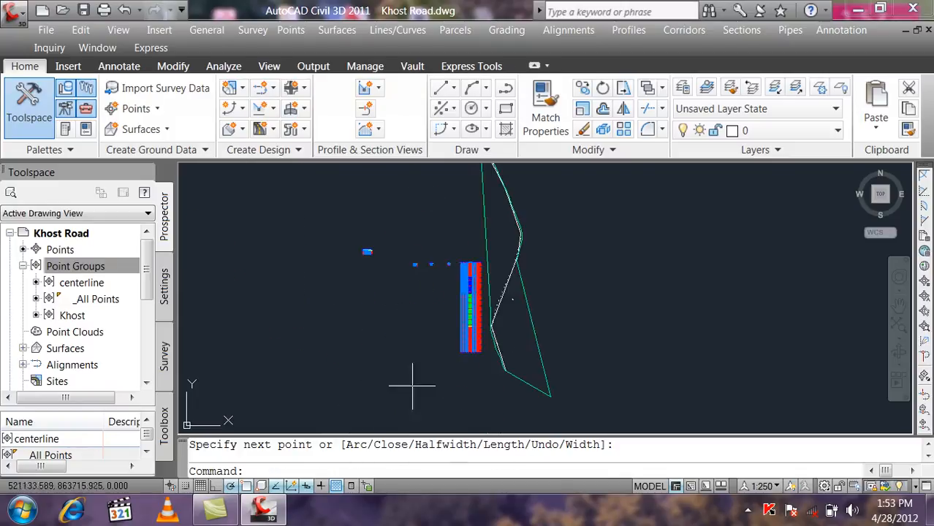
scroll(558, 315, "up", 2)
scroll(488, 346, "up", 3)
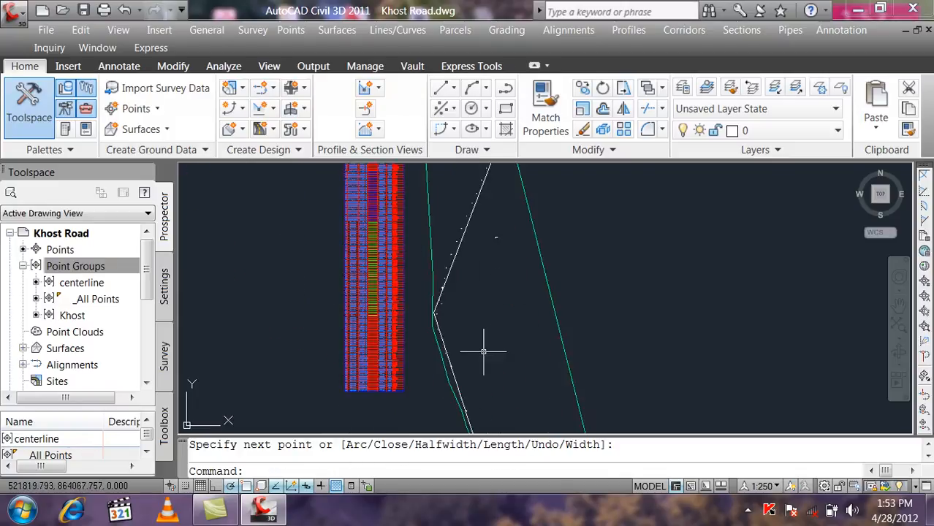
middle_click_drag(464, 261, 484, 351)
scroll(481, 307, "up", 5)
scroll(505, 348, "up", 4)
scroll(503, 348, "up", 2)
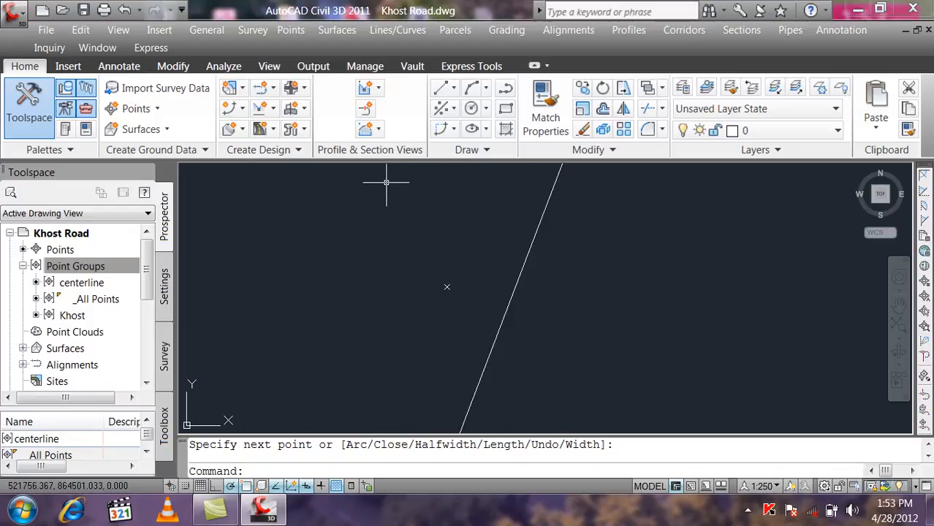
type("d")
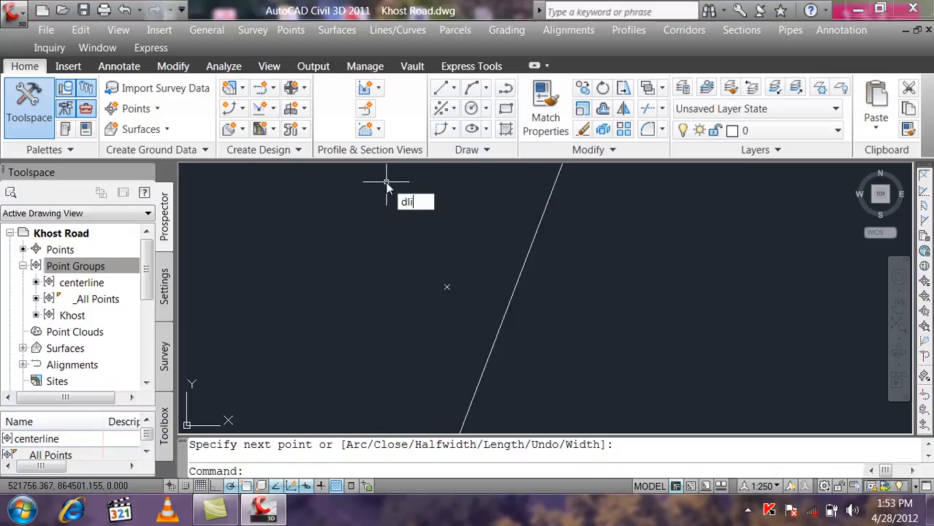
type("li")
key("Return")
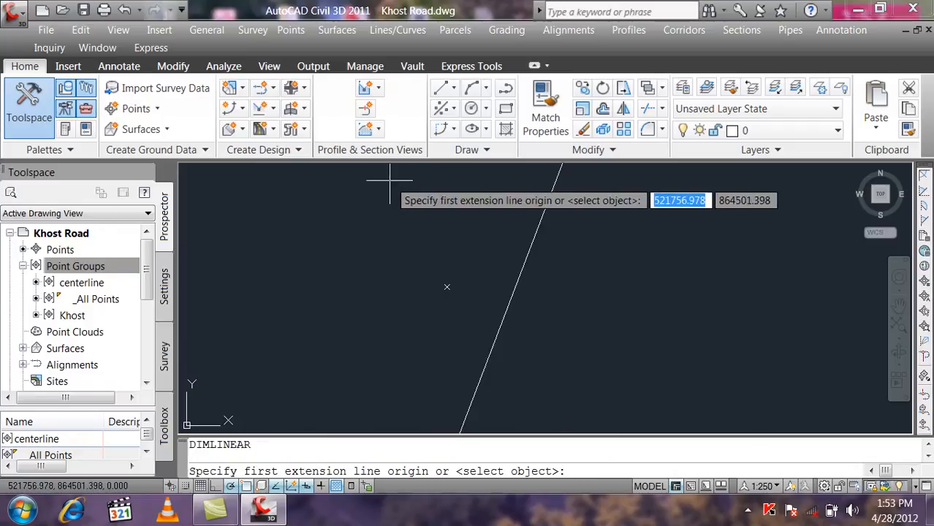
left_click(446, 288)
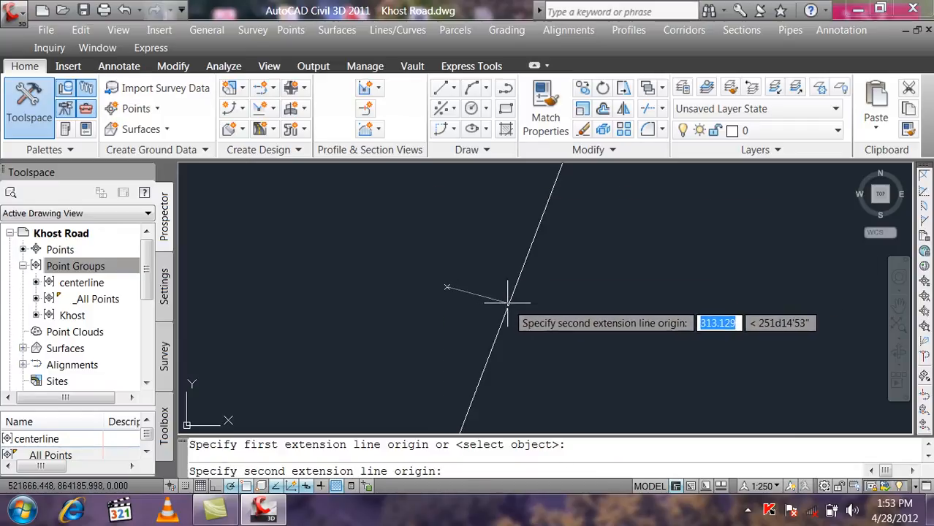
left_click(509, 301)
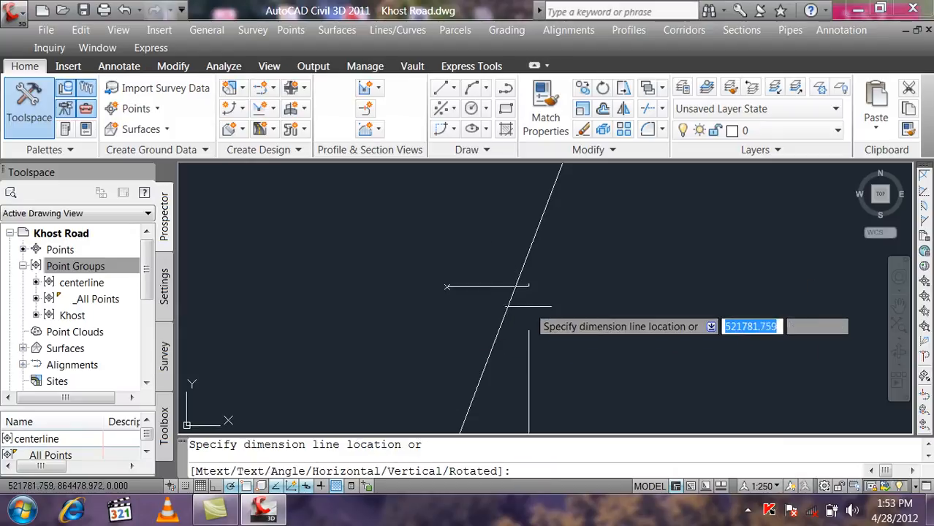
key("Escape")
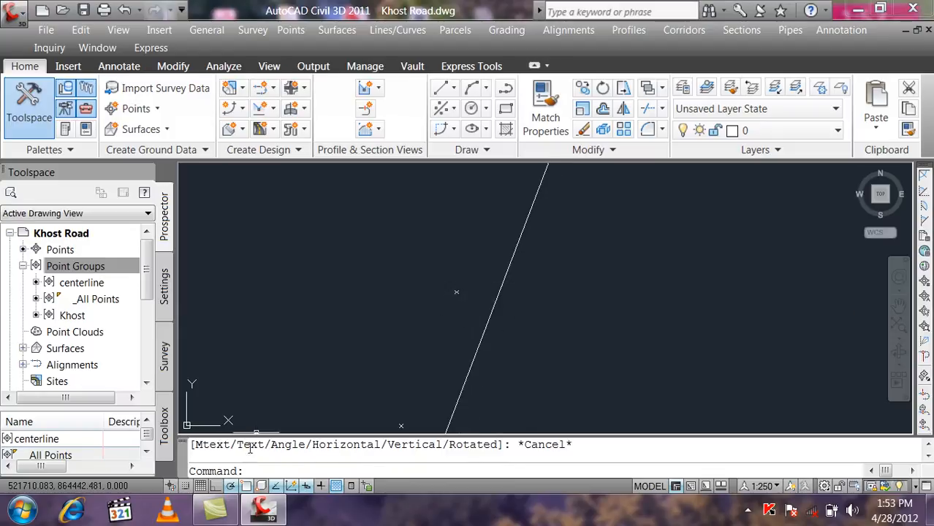
Turn off object snap and measure the horizontal offset between a stray centerline point and the polyline with a linear dimension.
left_click(248, 486)
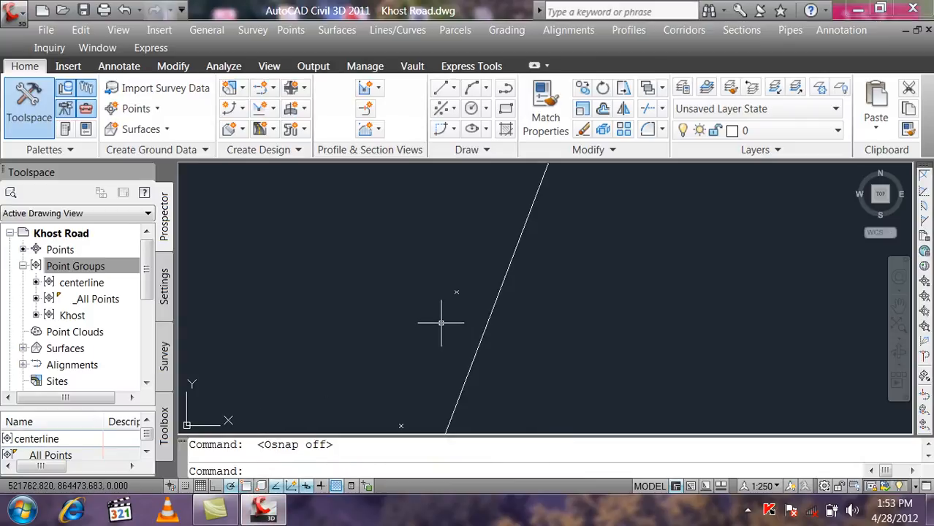
mouse_move(440, 321)
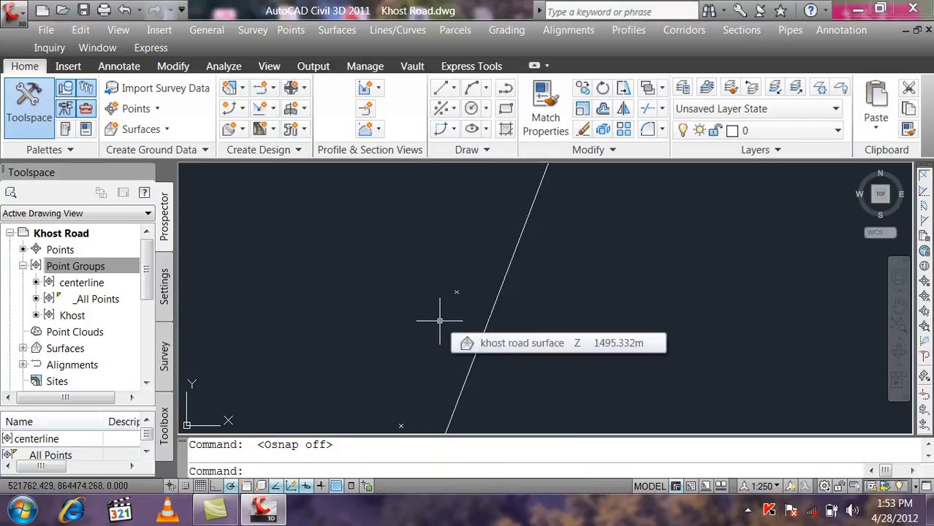
type("d")
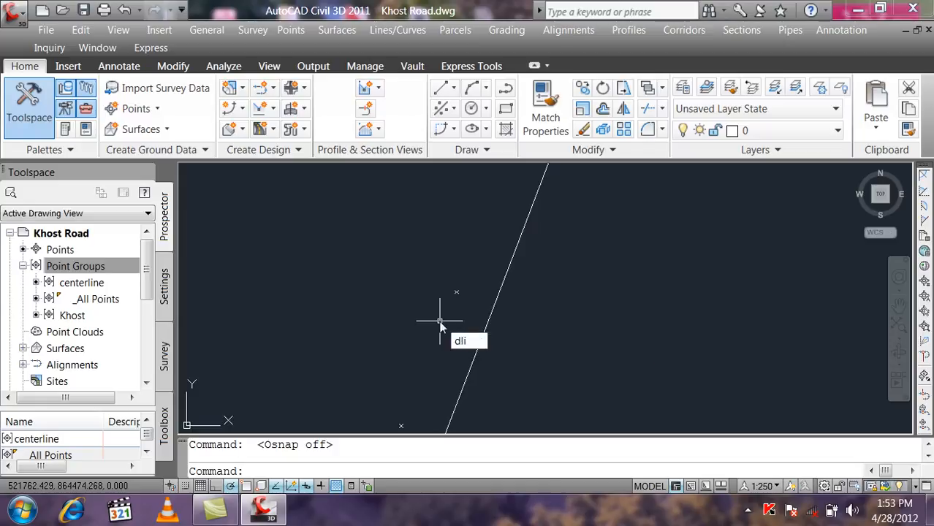
type("li")
key("Return")
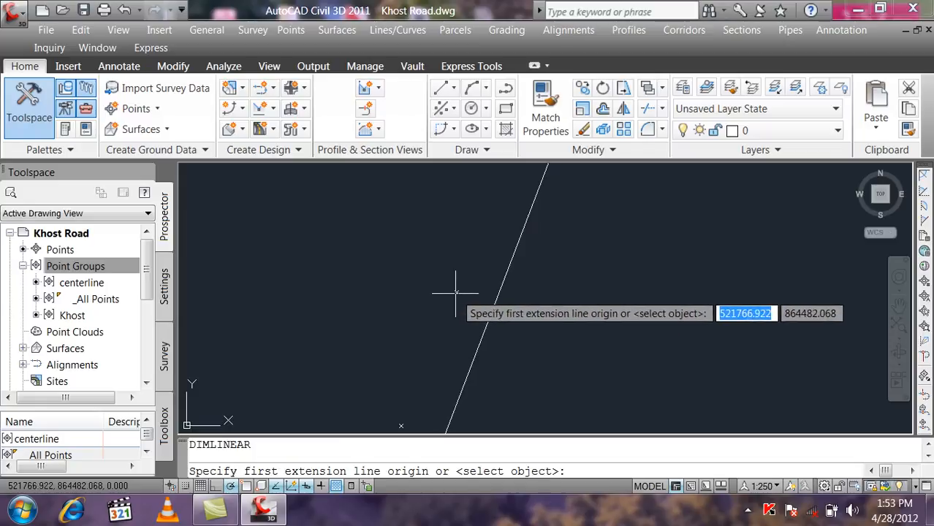
left_click(457, 293)
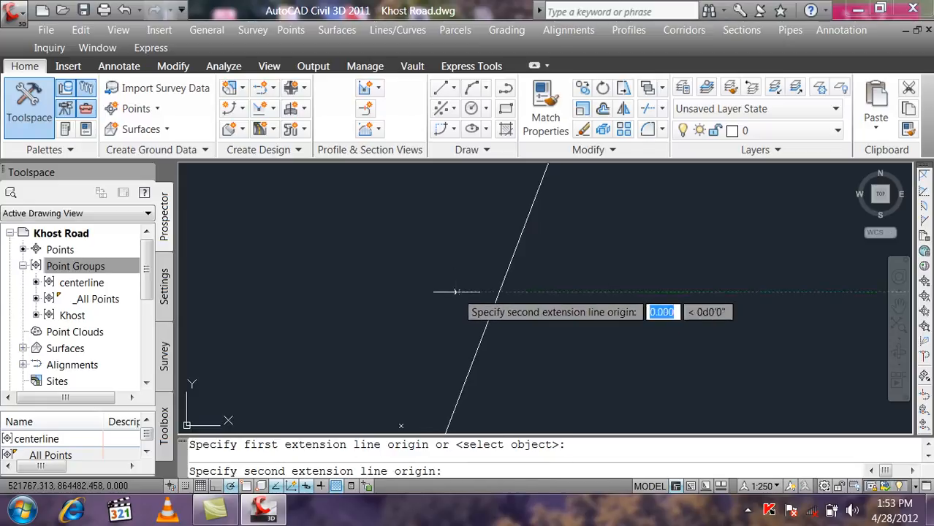
left_click(499, 293)
left_click(484, 261)
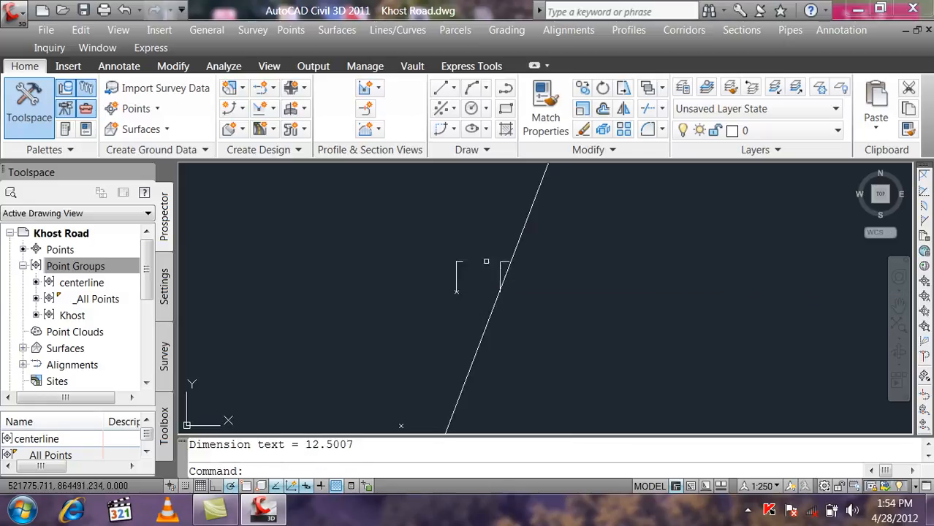
Delete the linear dimension between the stray centerline point and the polyline after inspecting it.
scroll(489, 292, "up", 5)
scroll(585, 308, "up", 2)
scroll(590, 318, "down", 5)
scroll(590, 318, "down", 4)
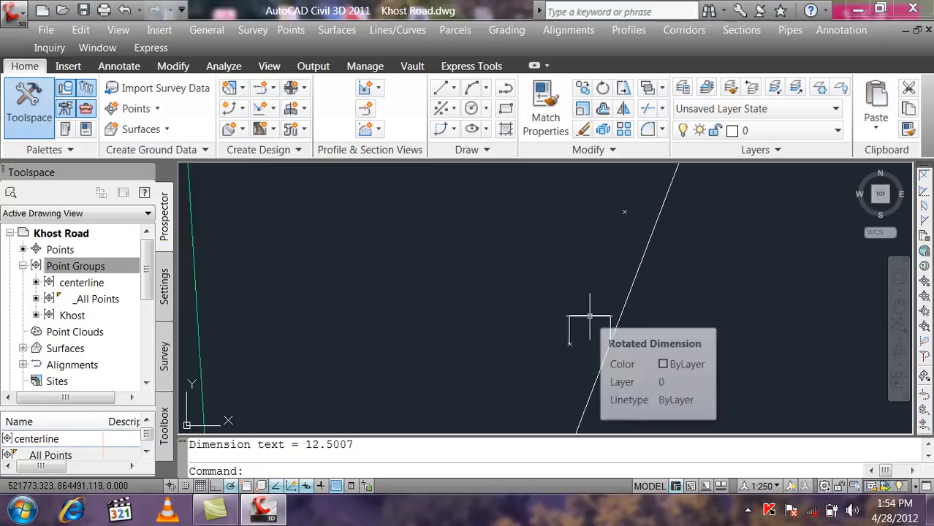
scroll(590, 325, "up", 5)
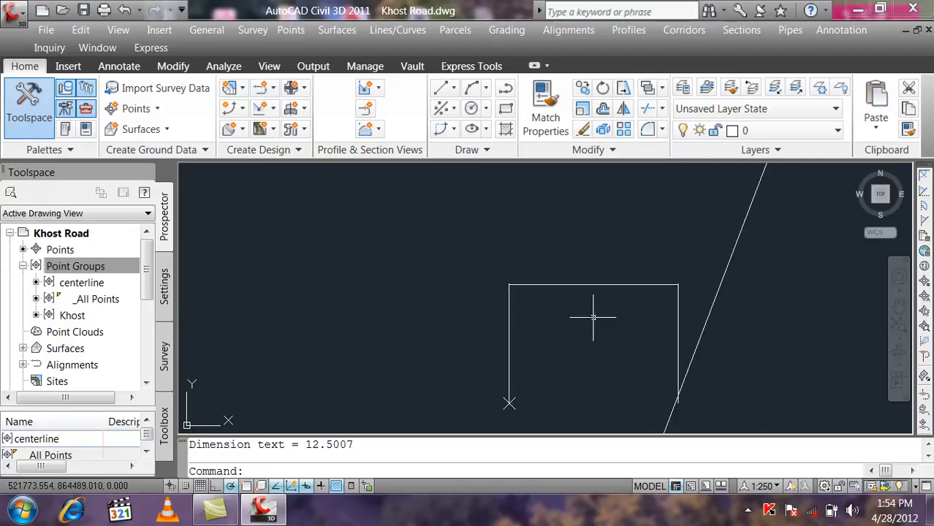
left_click(627, 253)
left_click(582, 350)
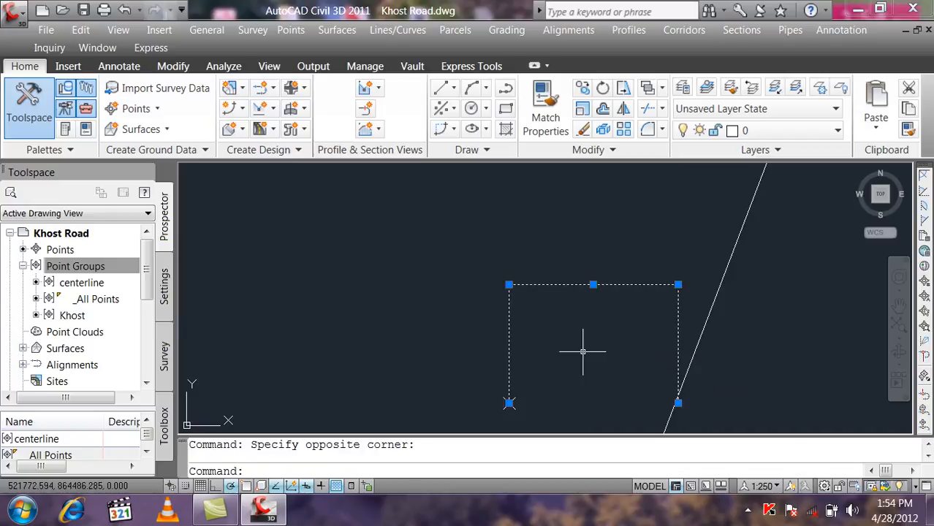
key("Delete")
scroll(572, 366, "down", 10)
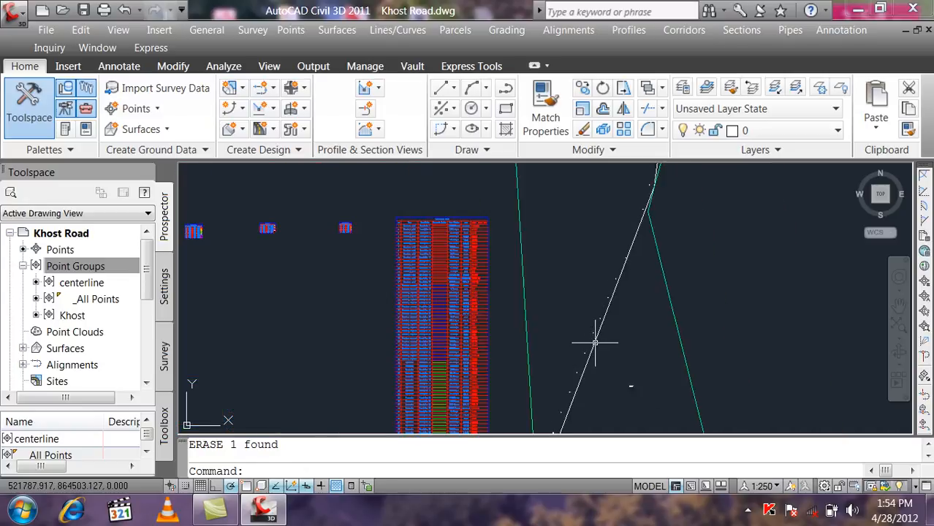
Examine the gaps between the polyline and the centerline points along the northeast-running stretch and around the bend at its southern end.
scroll(596, 340, "up", 4)
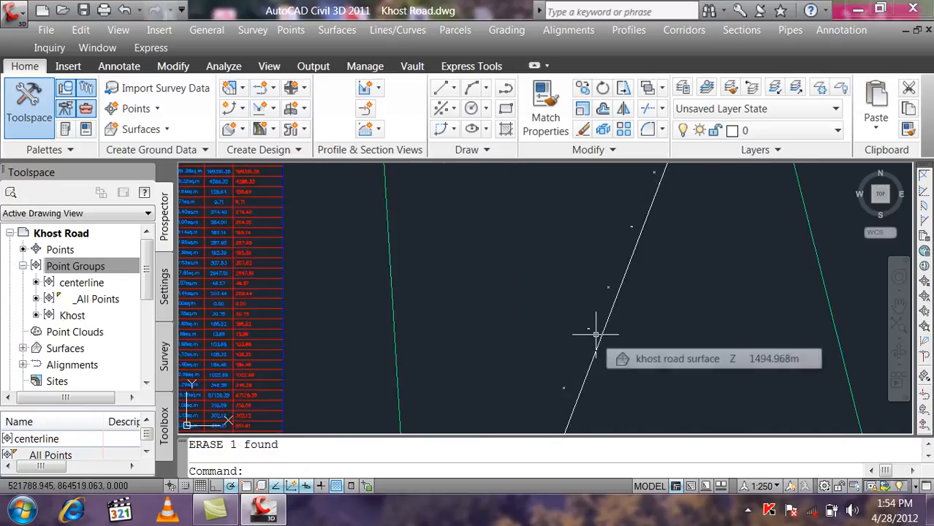
scroll(596, 334, "down", 4)
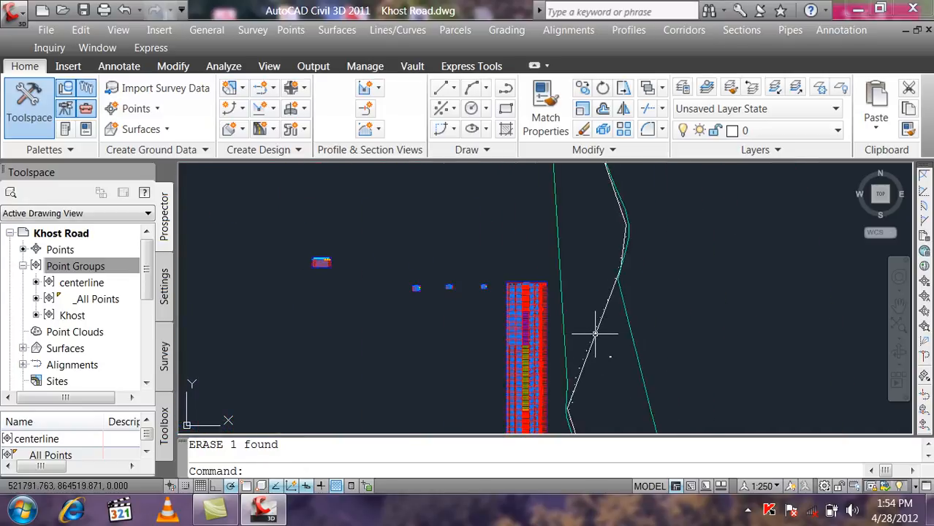
scroll(594, 344, "up", 1)
scroll(627, 300, "up", 5)
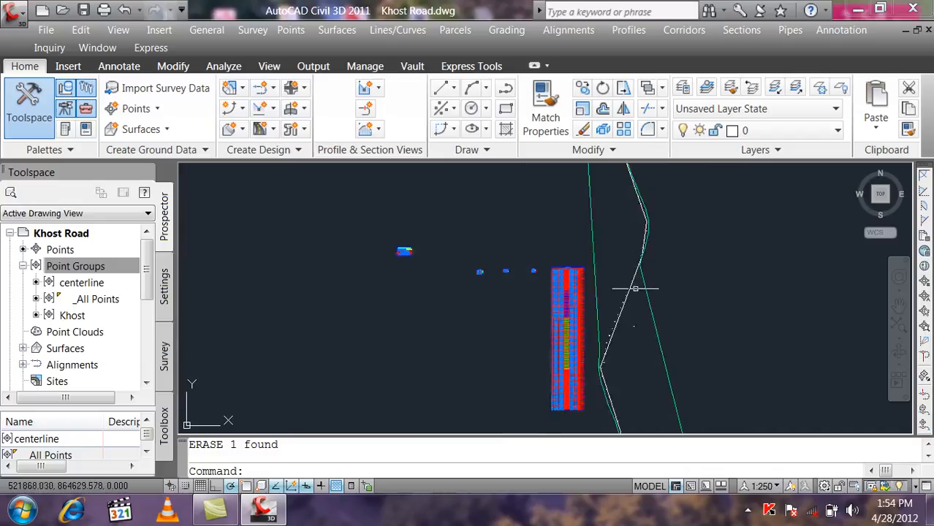
scroll(607, 294, "up", 2)
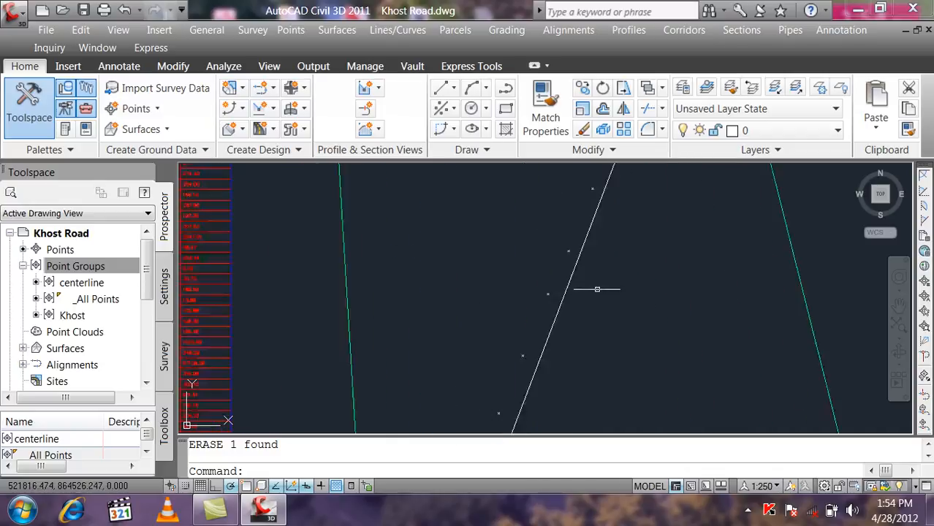
scroll(598, 291, "down", 2)
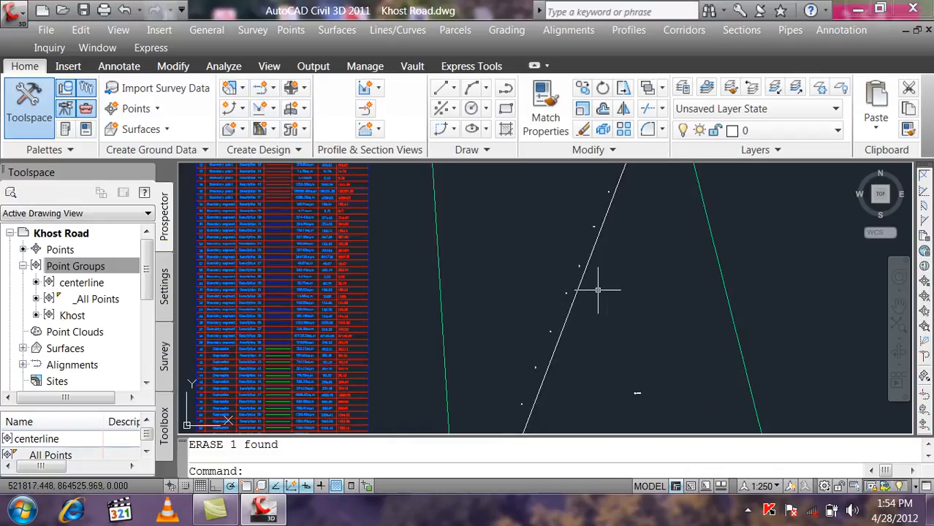
scroll(597, 290, "down", 2)
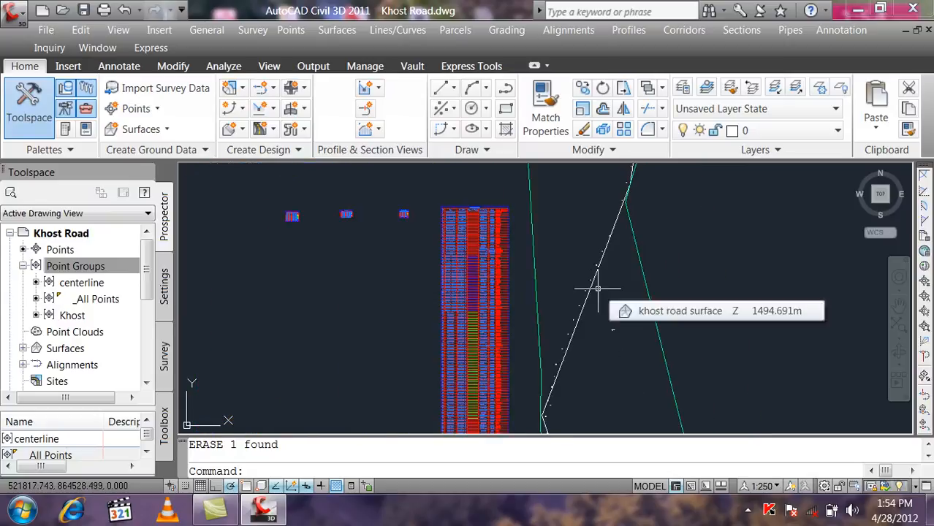
scroll(598, 289, "up", 3)
scroll(598, 288, "down", 3)
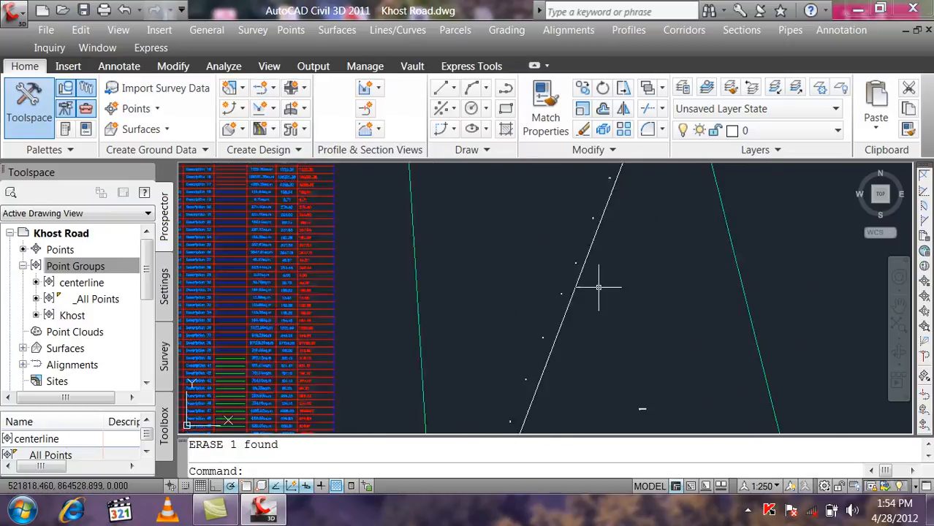
scroll(595, 296, "down", 2)
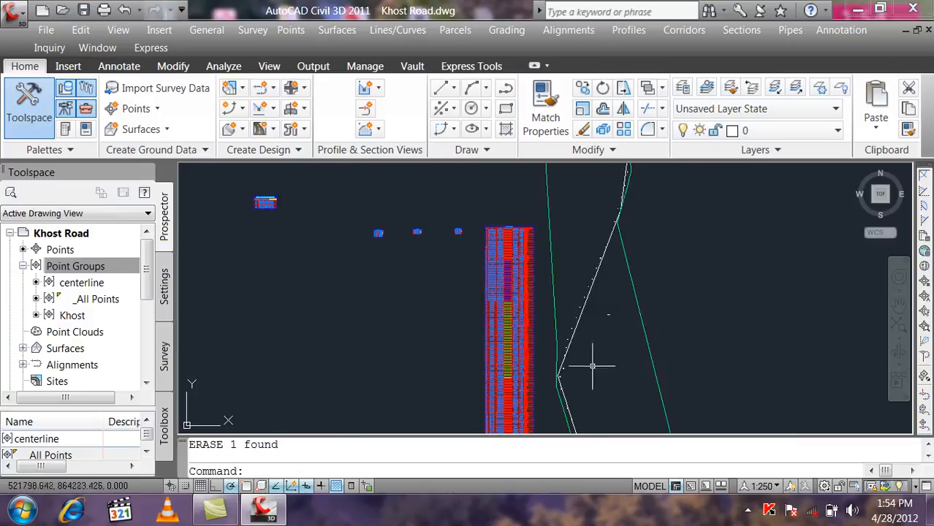
scroll(571, 370, "up", 3)
scroll(439, 405, "up", 2)
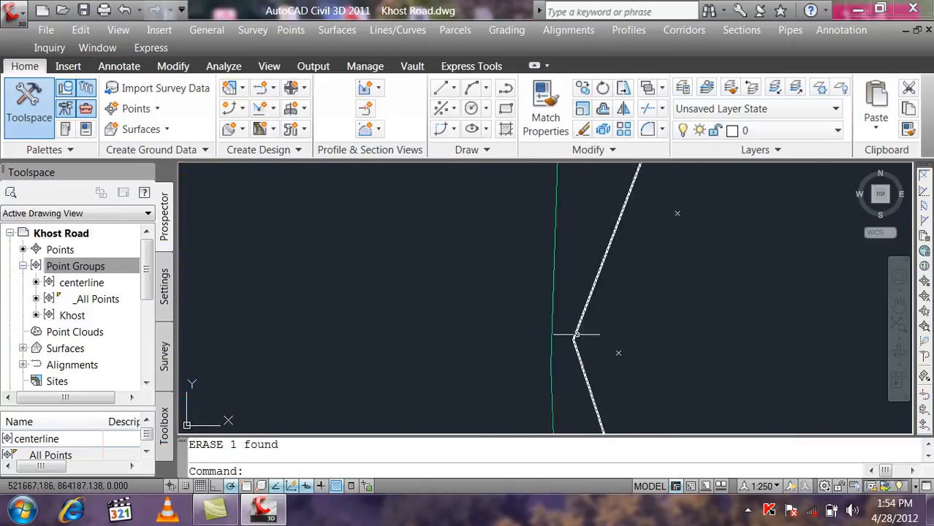
scroll(605, 315, "down", 2)
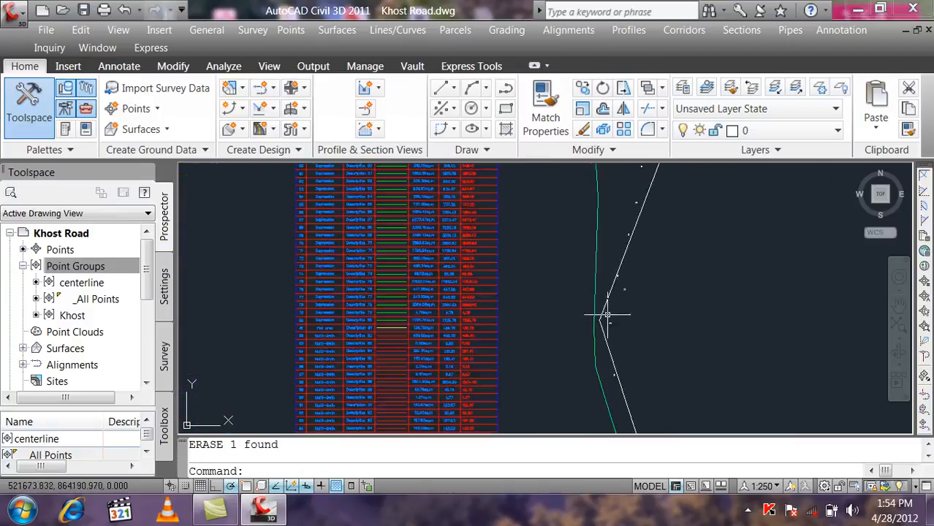
Start creating an alignment from the traced centerline polyline and accept its default direction.
left_click(570, 32)
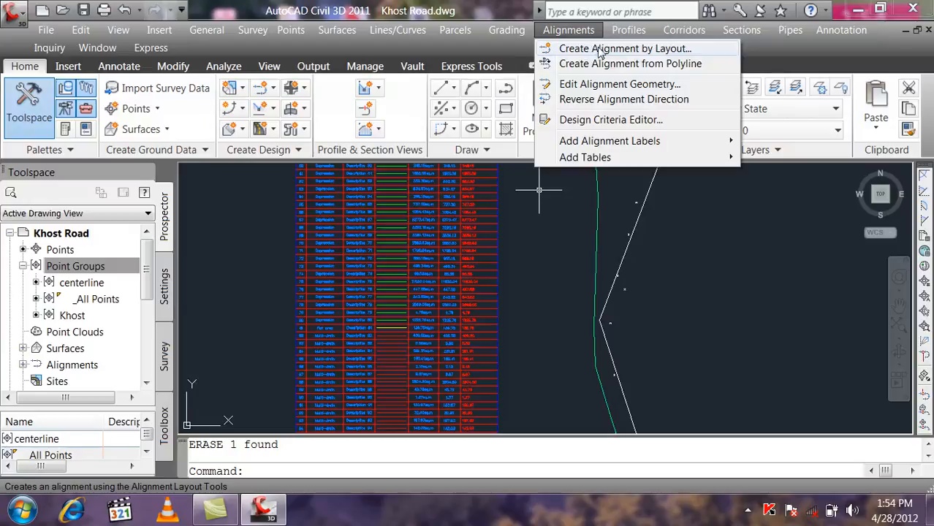
left_click(673, 64)
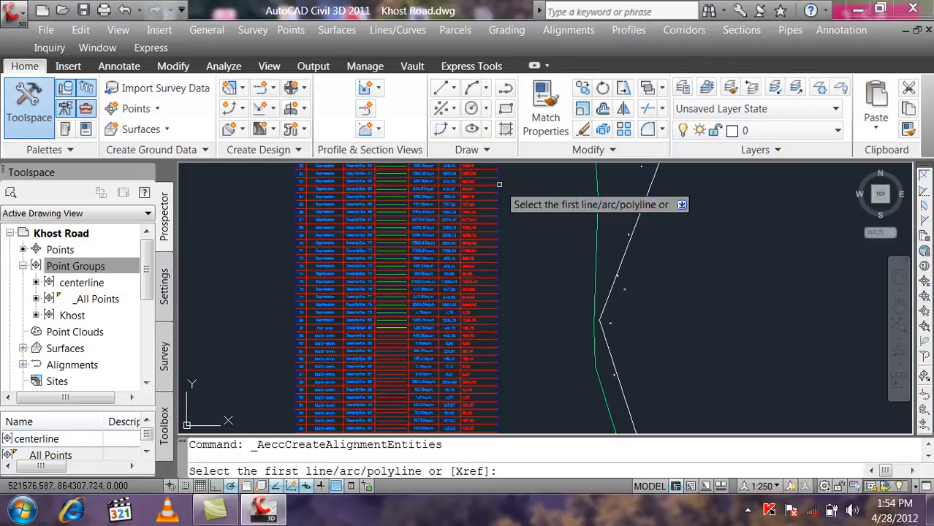
scroll(532, 228, "down", 4)
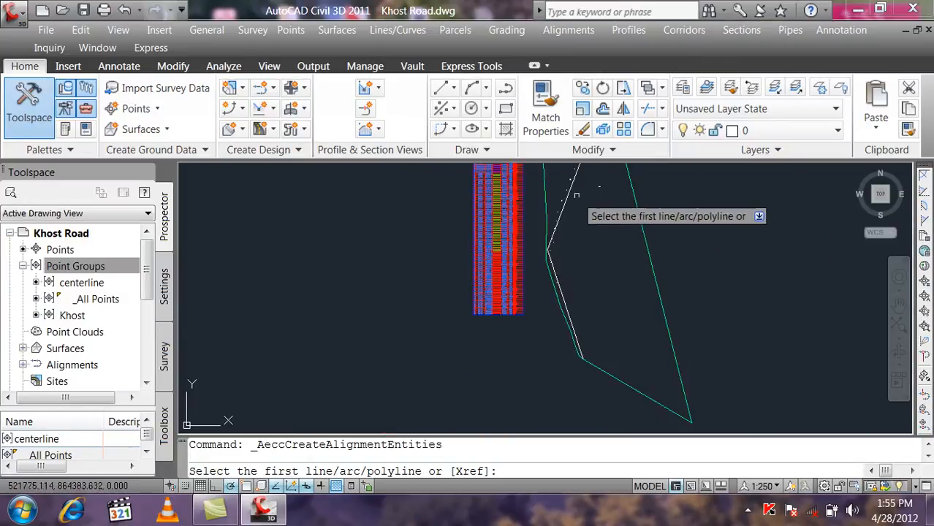
scroll(574, 196, "up", 5)
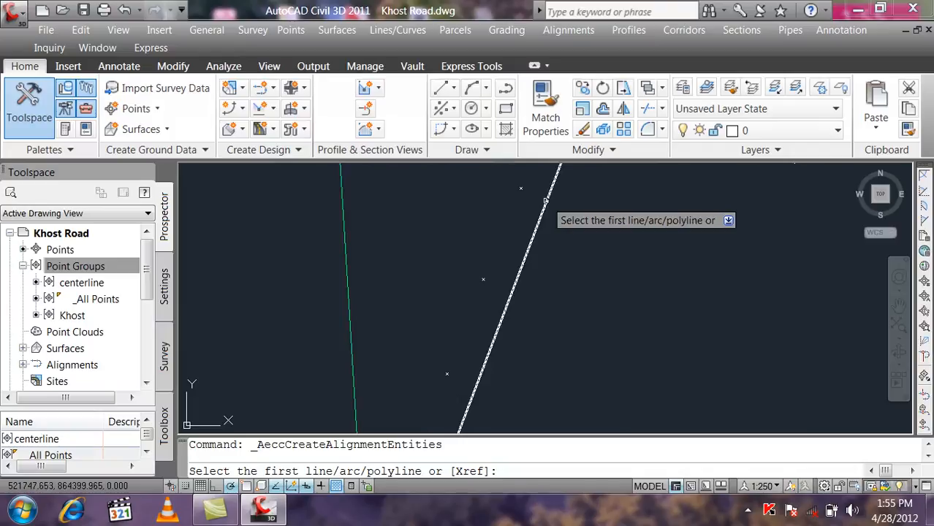
left_click(547, 200)
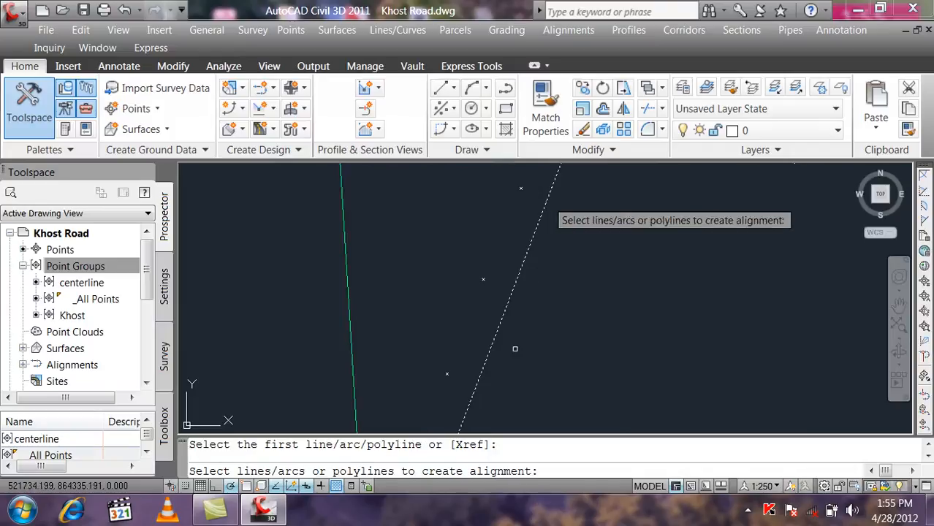
left_click(582, 280)
left_click(583, 280)
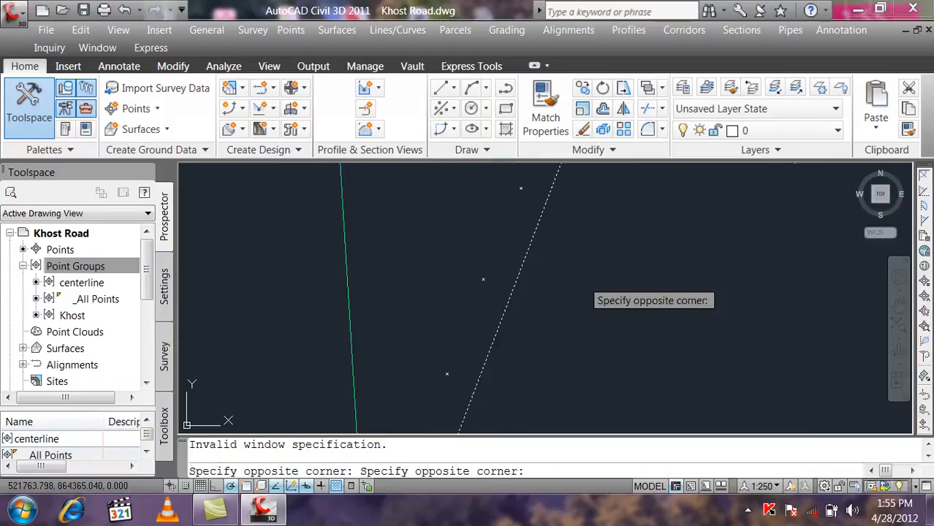
left_click(548, 323)
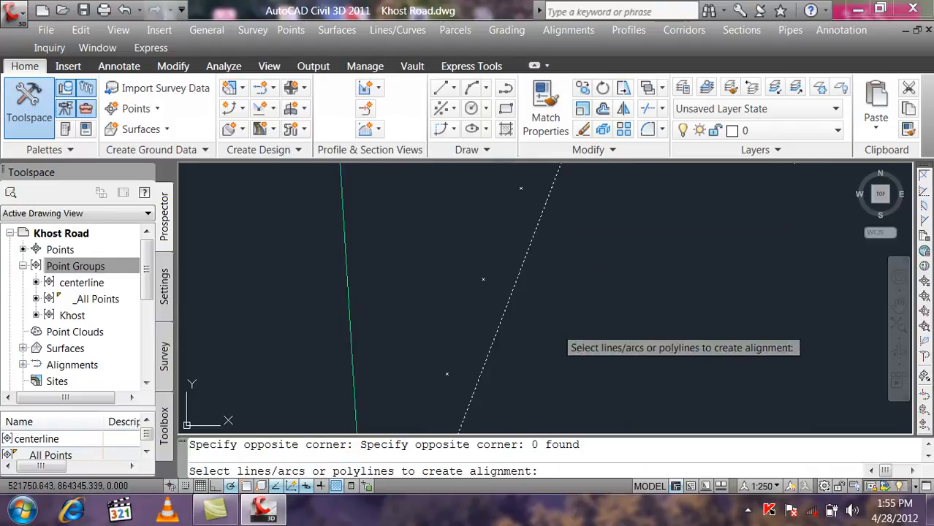
key("Return")
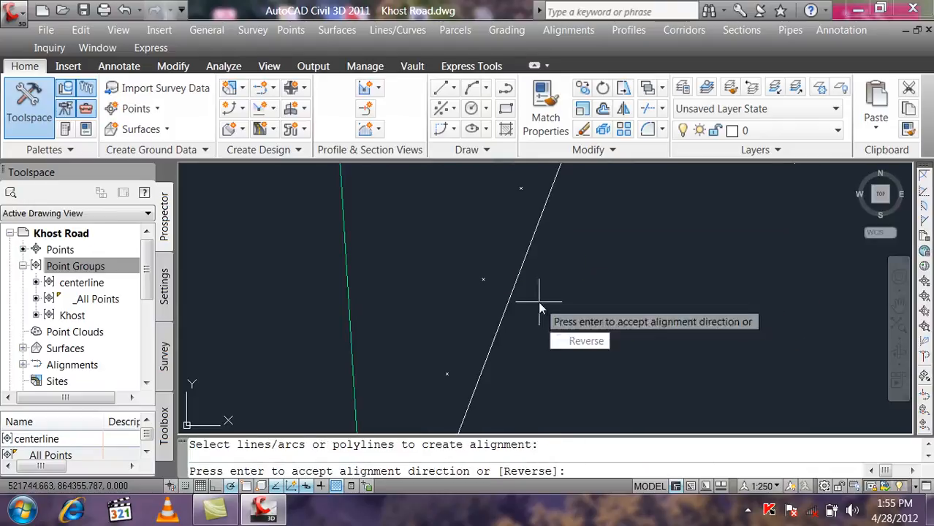
key("Return")
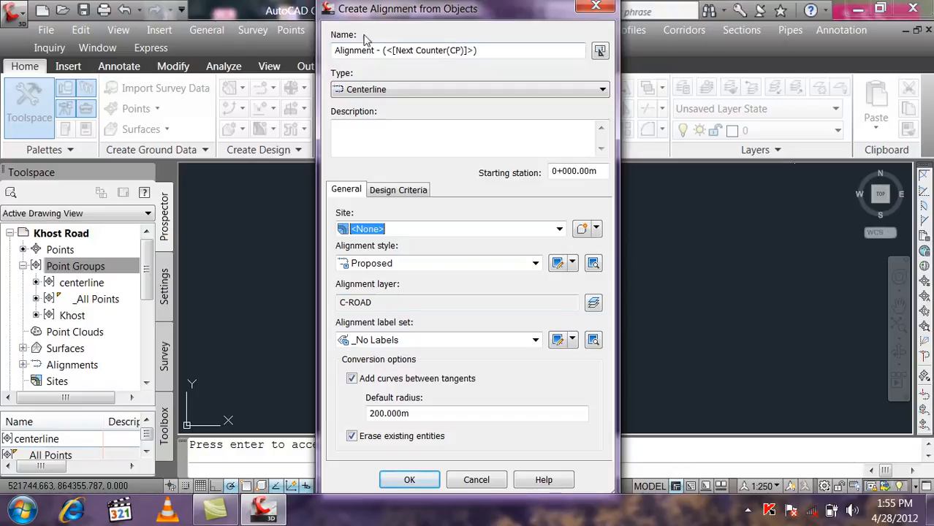
Name the alignment khost, keeping the Centerline type, an empty description and the starting station 0+000.00m.
left_click_drag(476, 52, 243, 58)
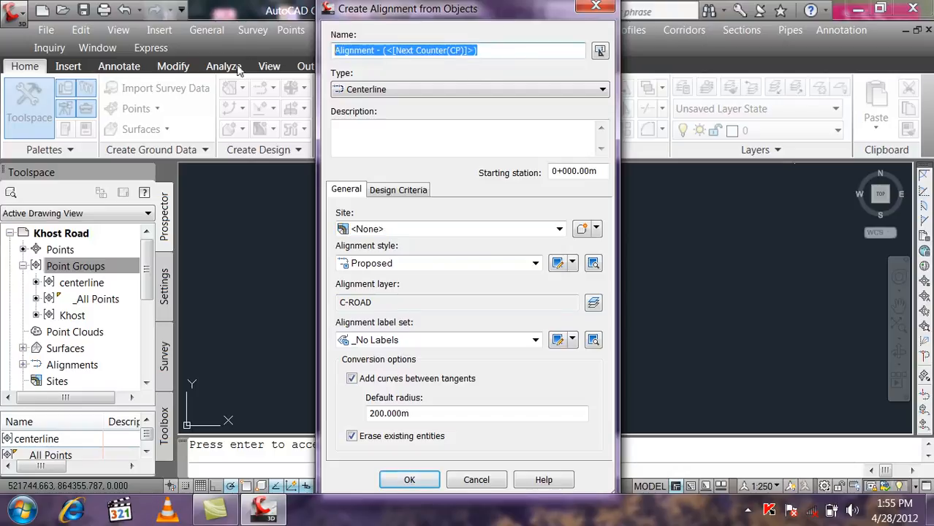
type("khost")
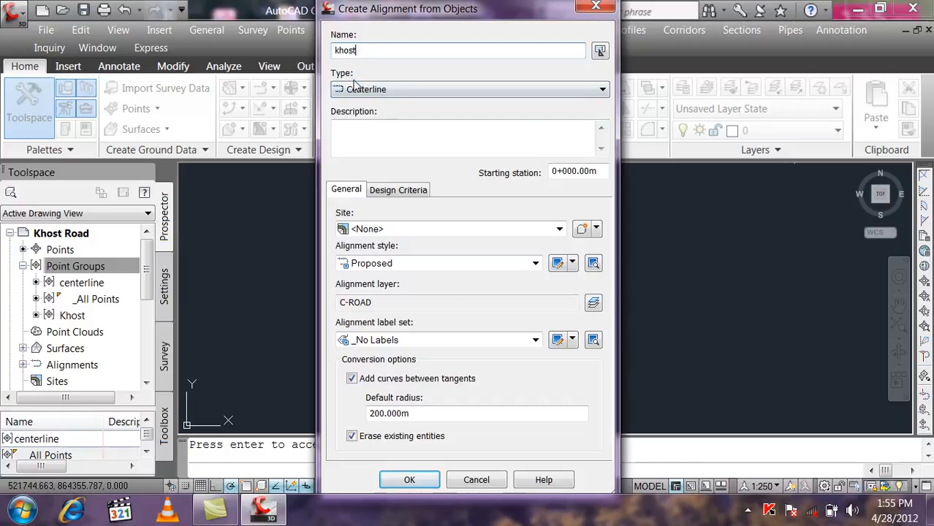
left_click(381, 90)
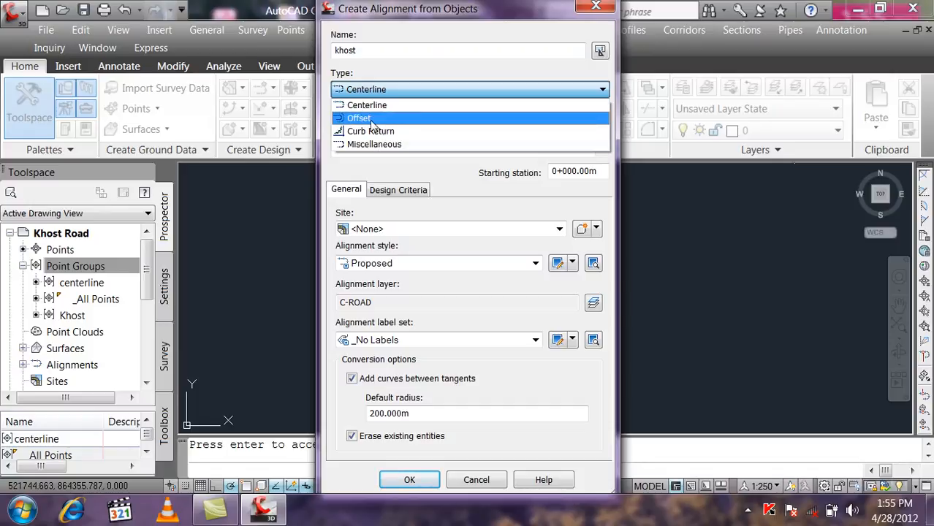
left_click(373, 106)
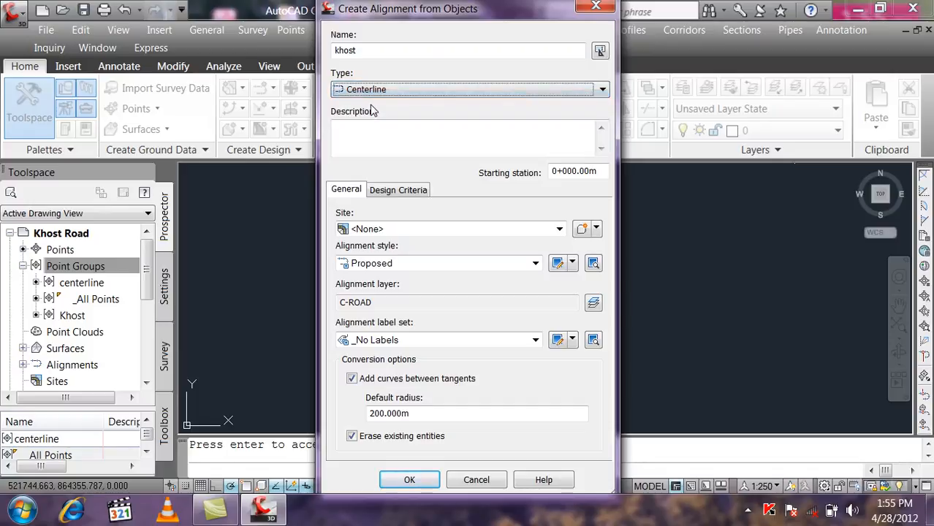
left_click(372, 140)
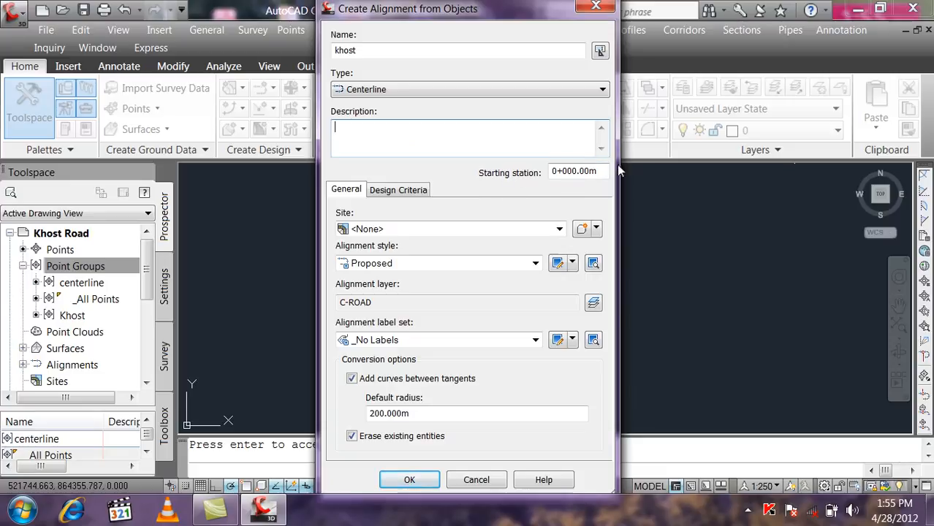
left_click_drag(601, 171, 515, 172)
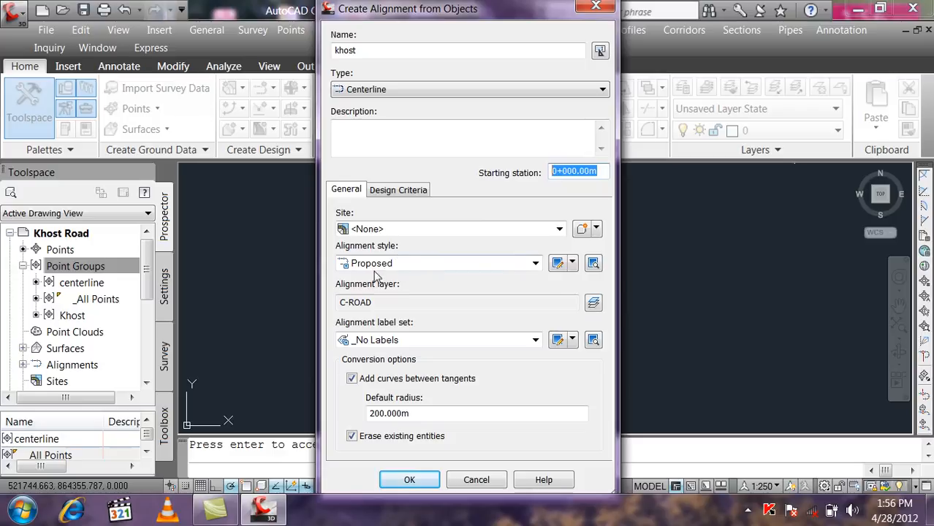
Choose the Proposed alignment style and keep C-ROAD as the alignment layer after viewing the available layers.
left_click(536, 266)
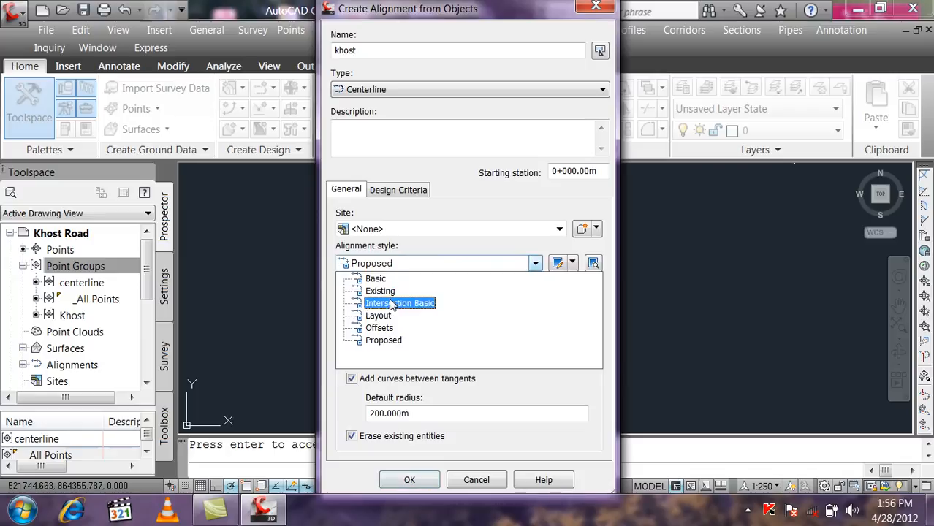
left_click(393, 346)
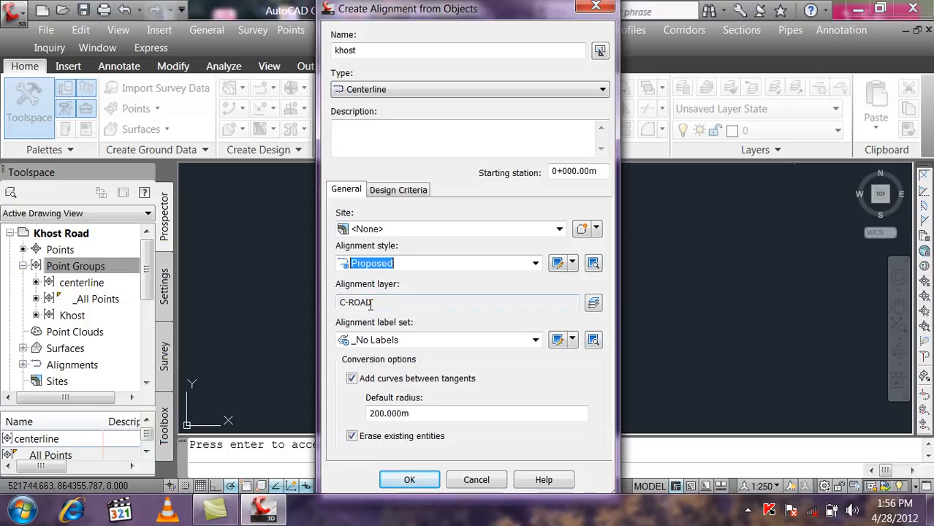
left_click(594, 304)
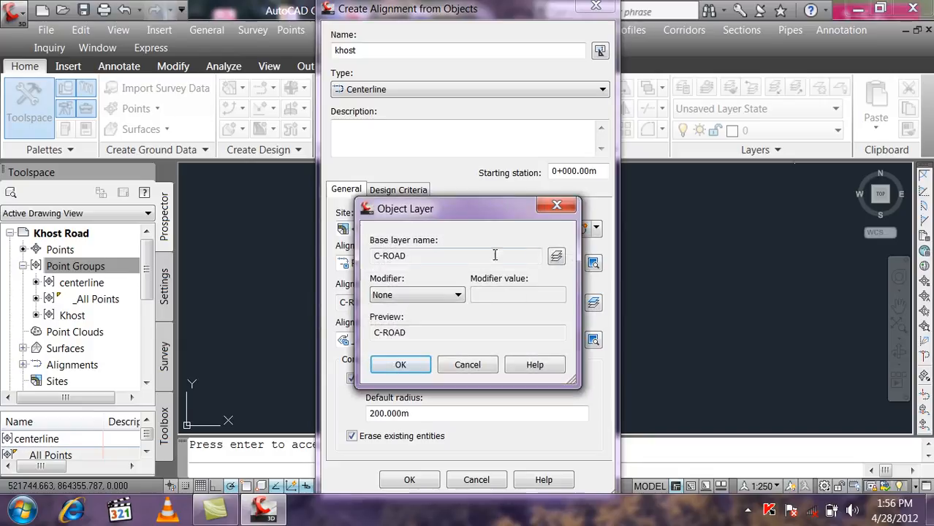
left_click(557, 257)
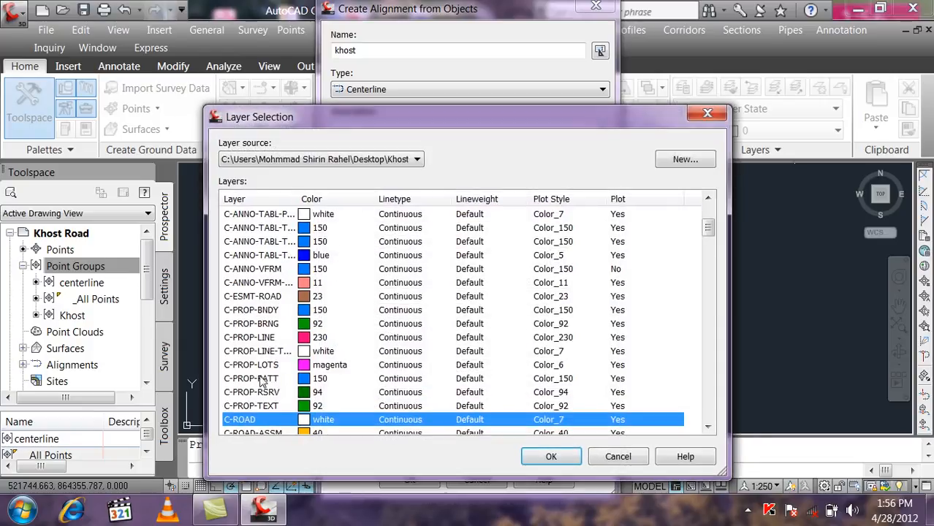
left_click(618, 456)
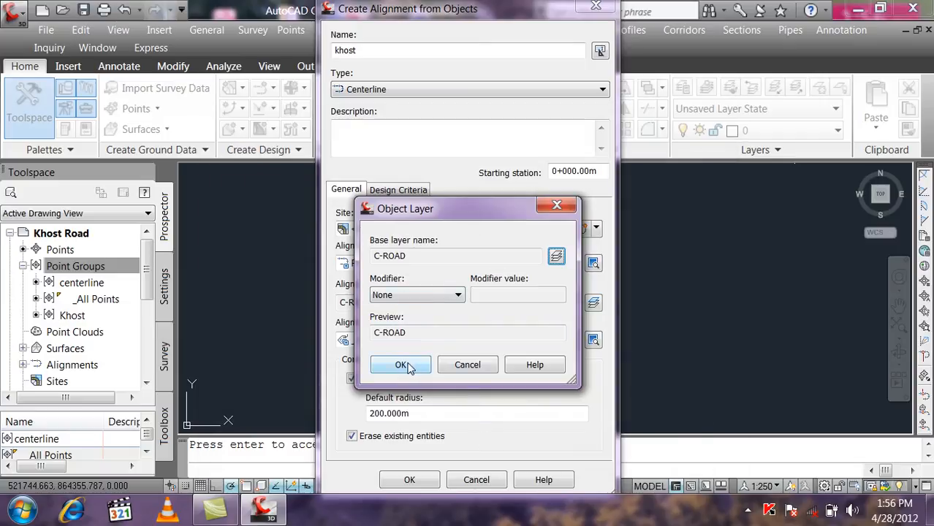
left_click(404, 365)
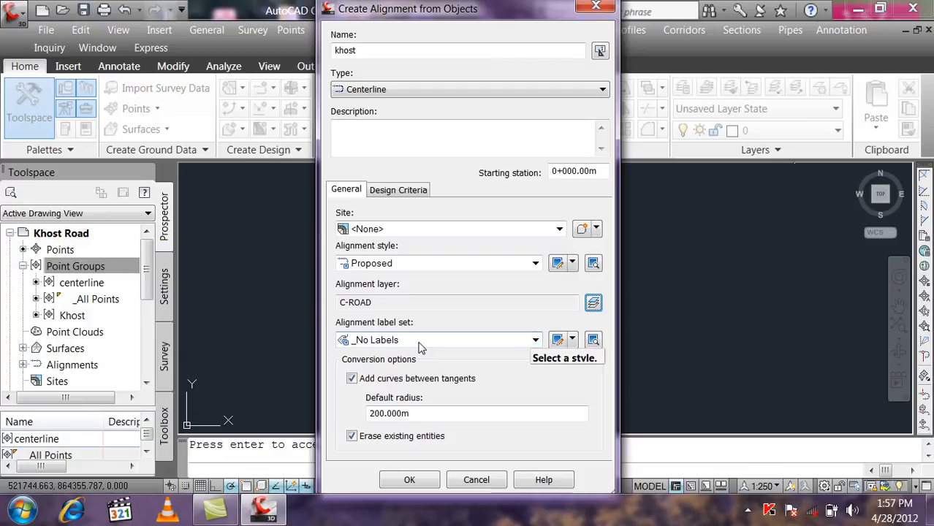
Set the alignment label set to All Labels and reopen the list of label sets.
left_click(536, 341)
left_click(395, 368)
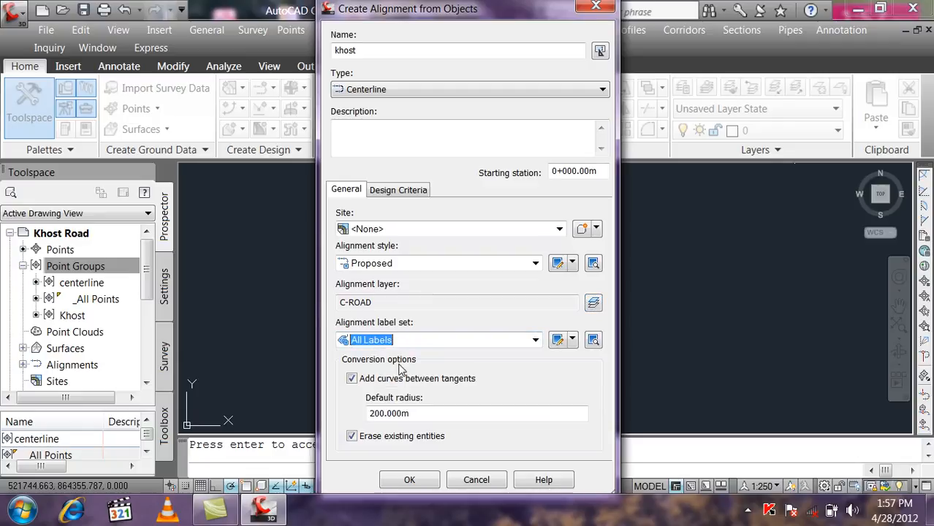
left_click(534, 341)
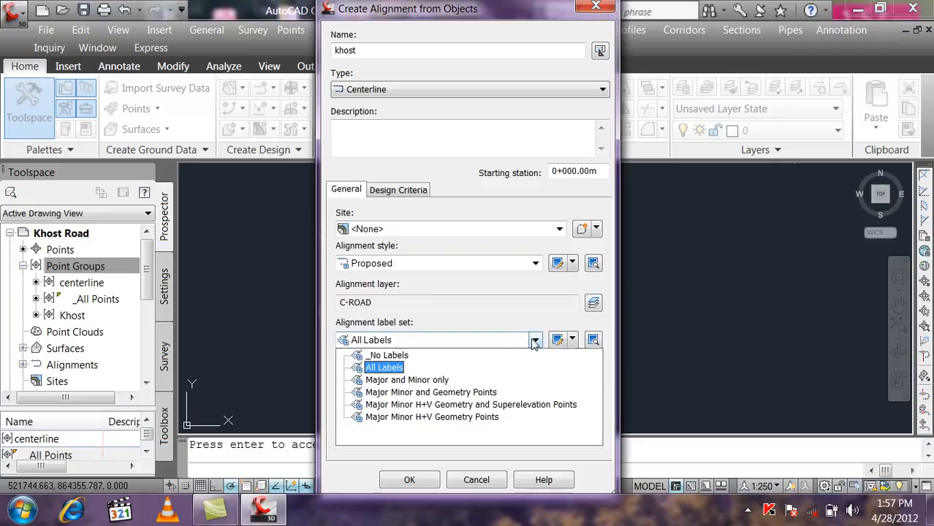